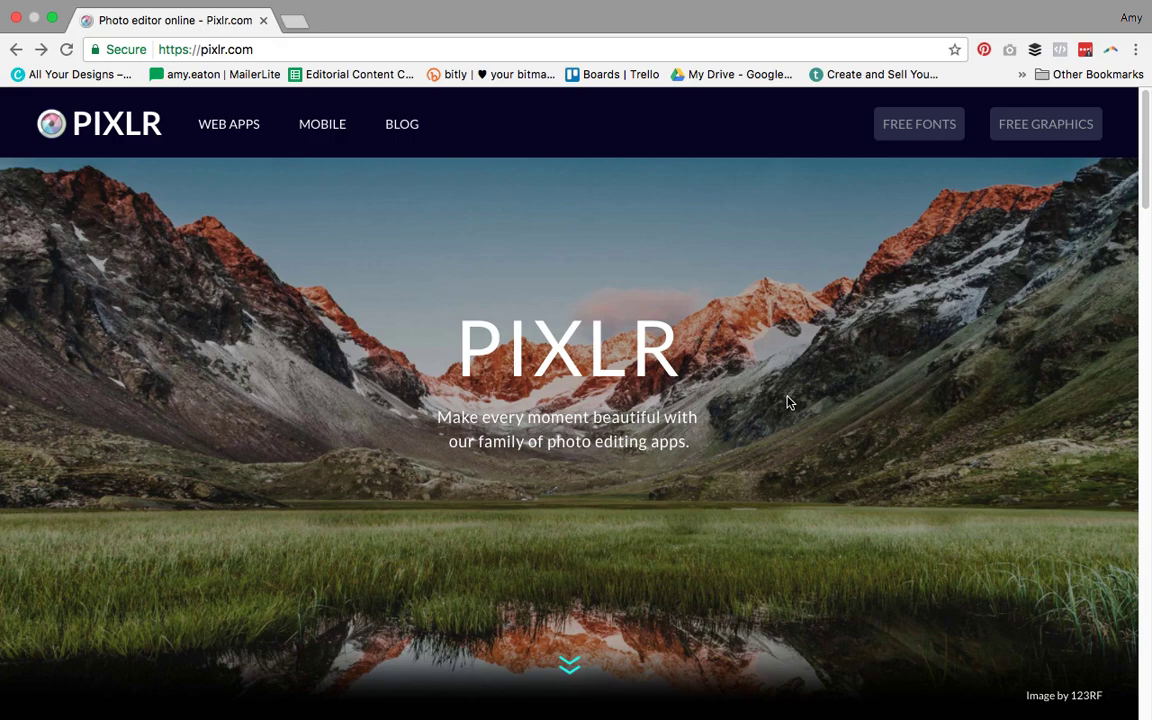
Launch the Pixlr Editor web app from the Pixlr home page.
scroll(788, 402, "down", 5)
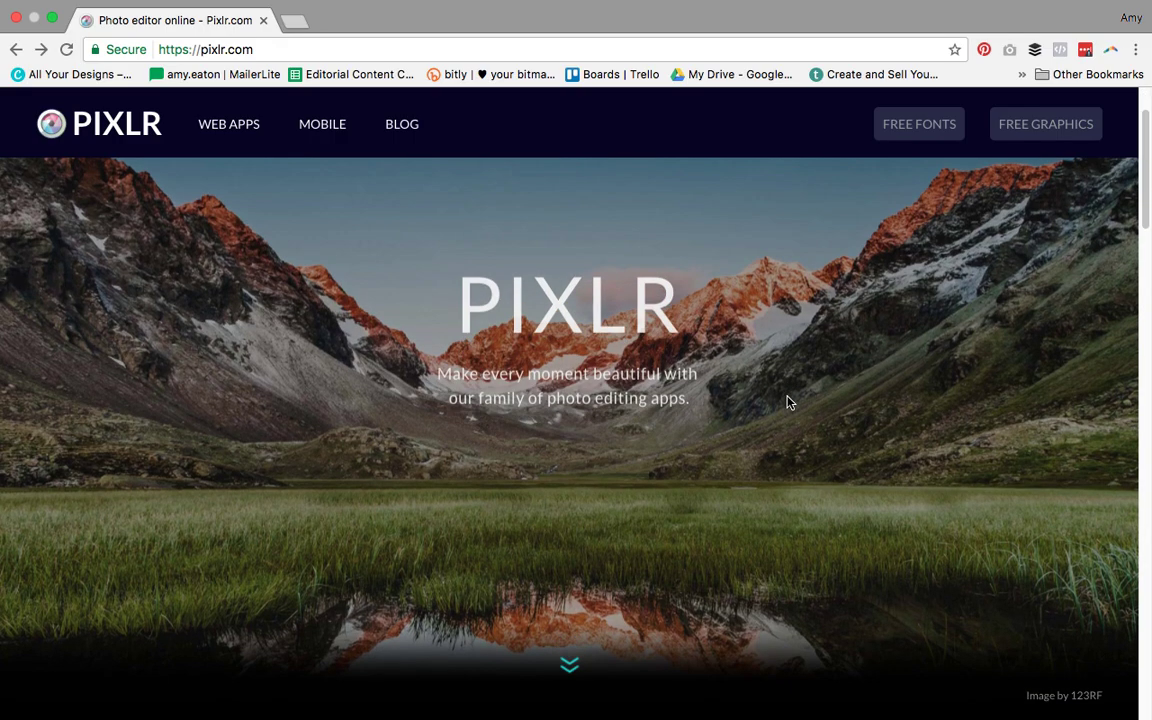
scroll(788, 402, "down", 5)
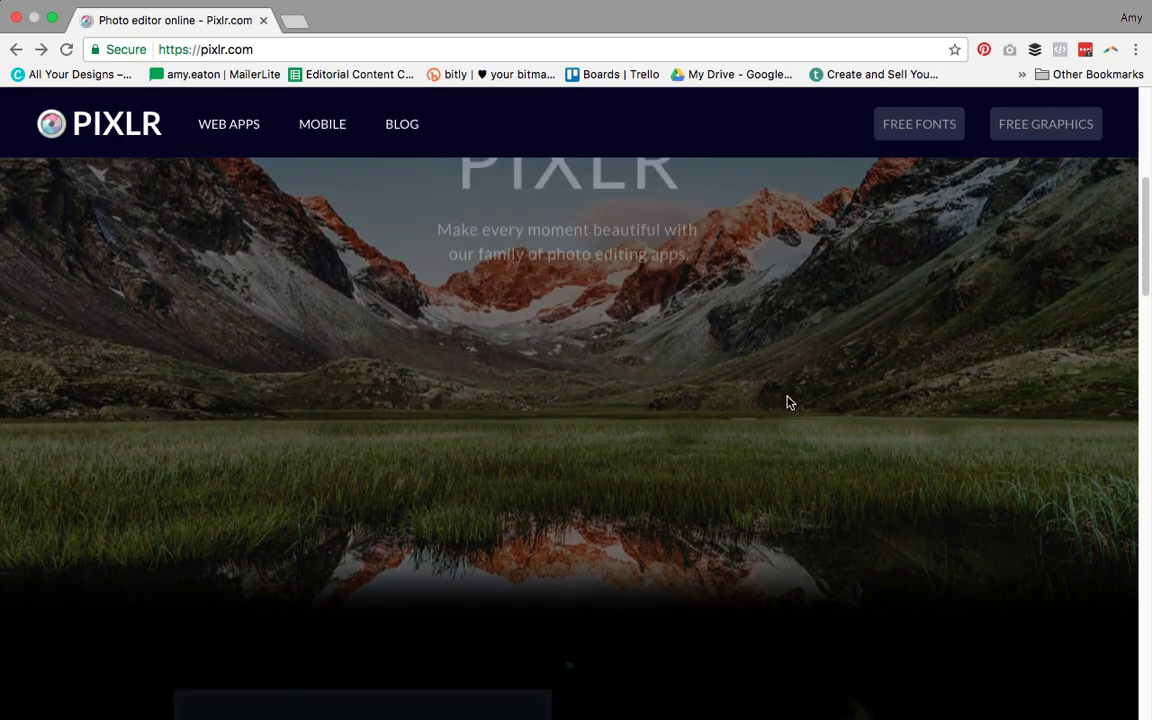
scroll(788, 402, "down", 3)
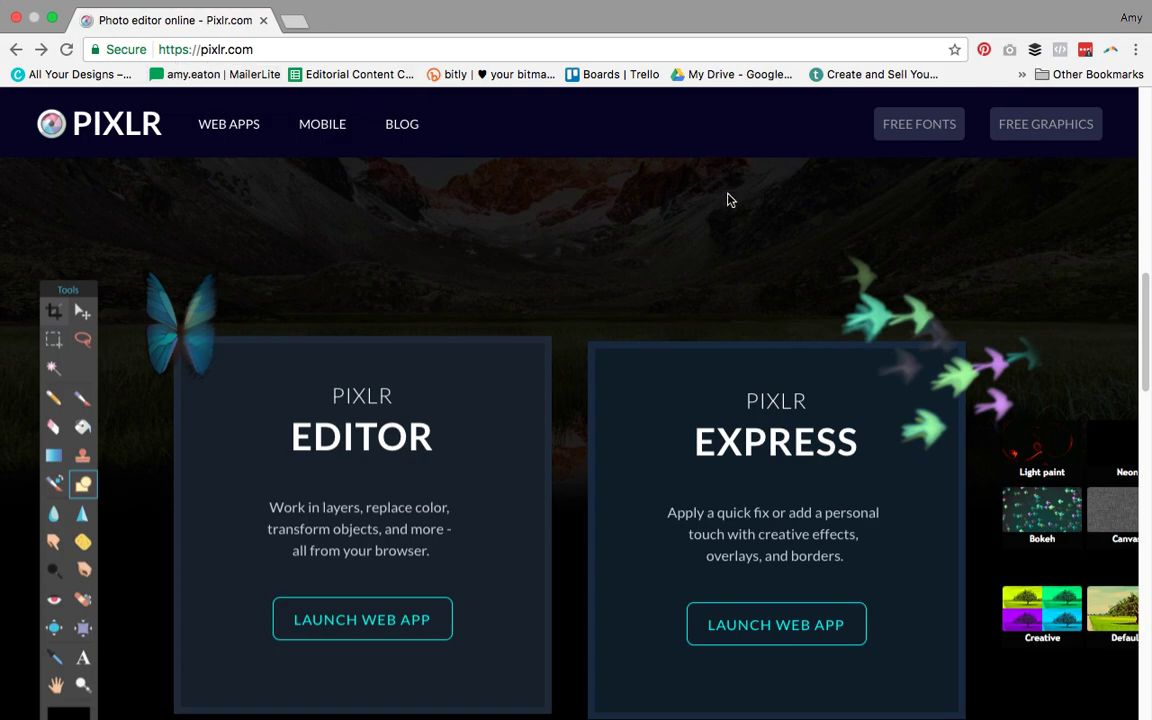
scroll(518, 232, "down", 2)
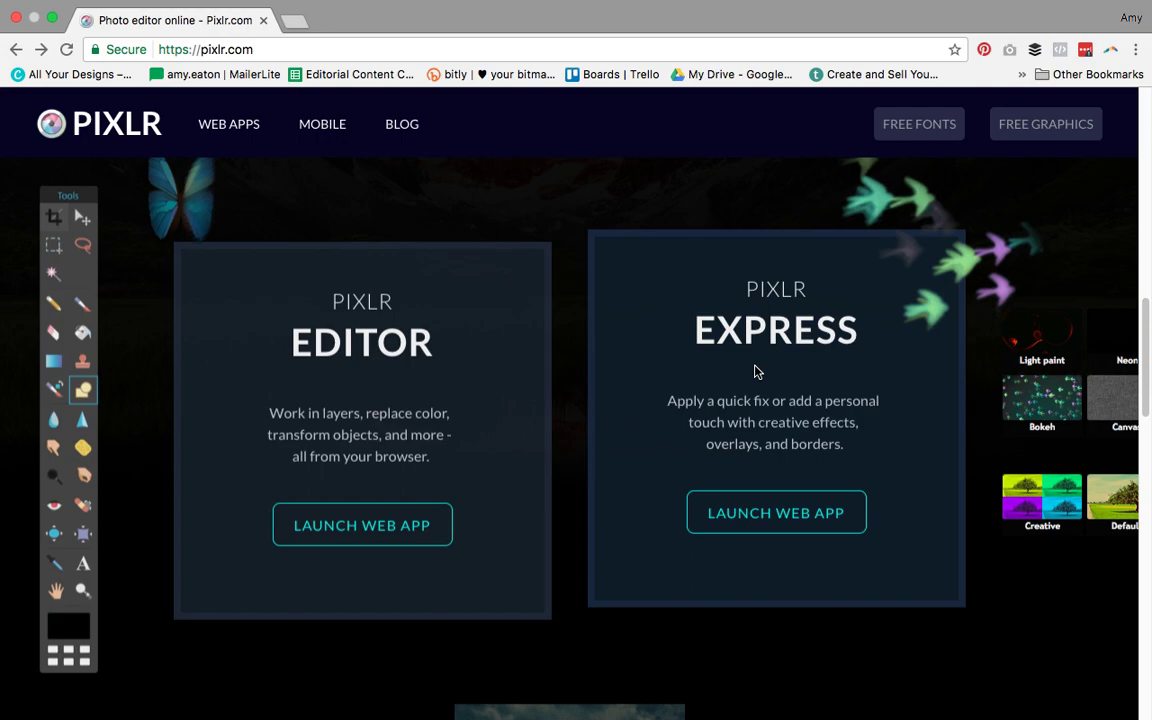
left_click(412, 532)
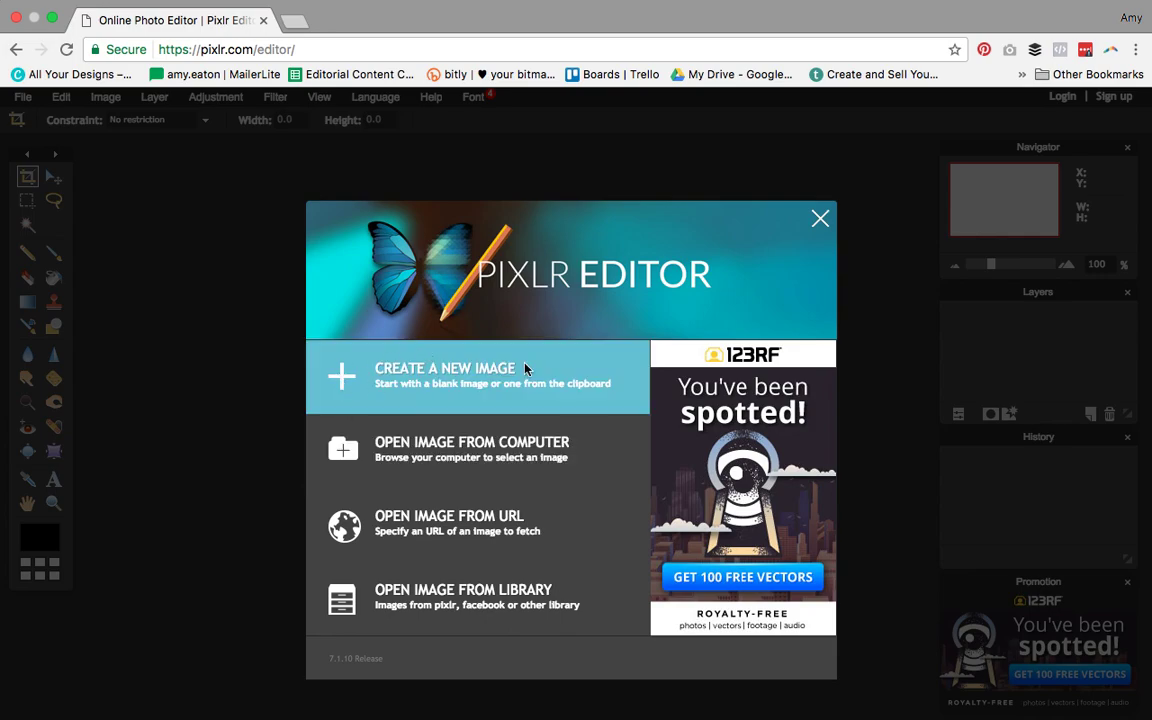
Open the image DSC_7940.JPG from the computer and maximize its image window.
left_click(451, 453)
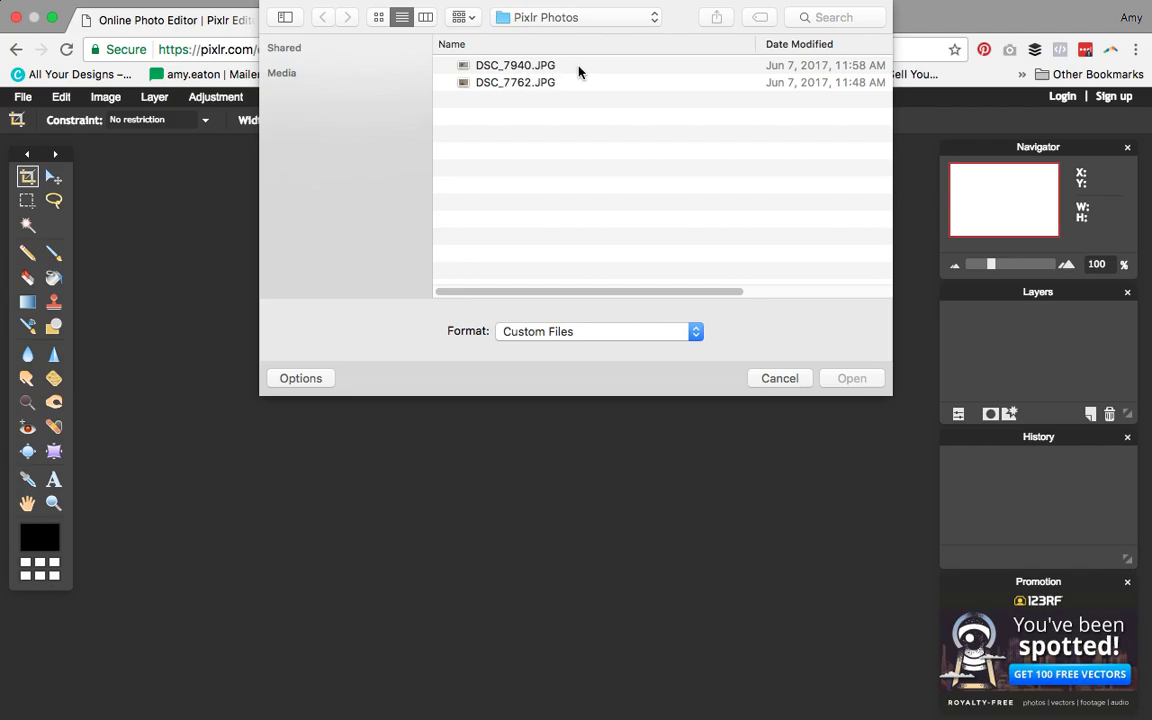
left_click(505, 67)
left_click(856, 378)
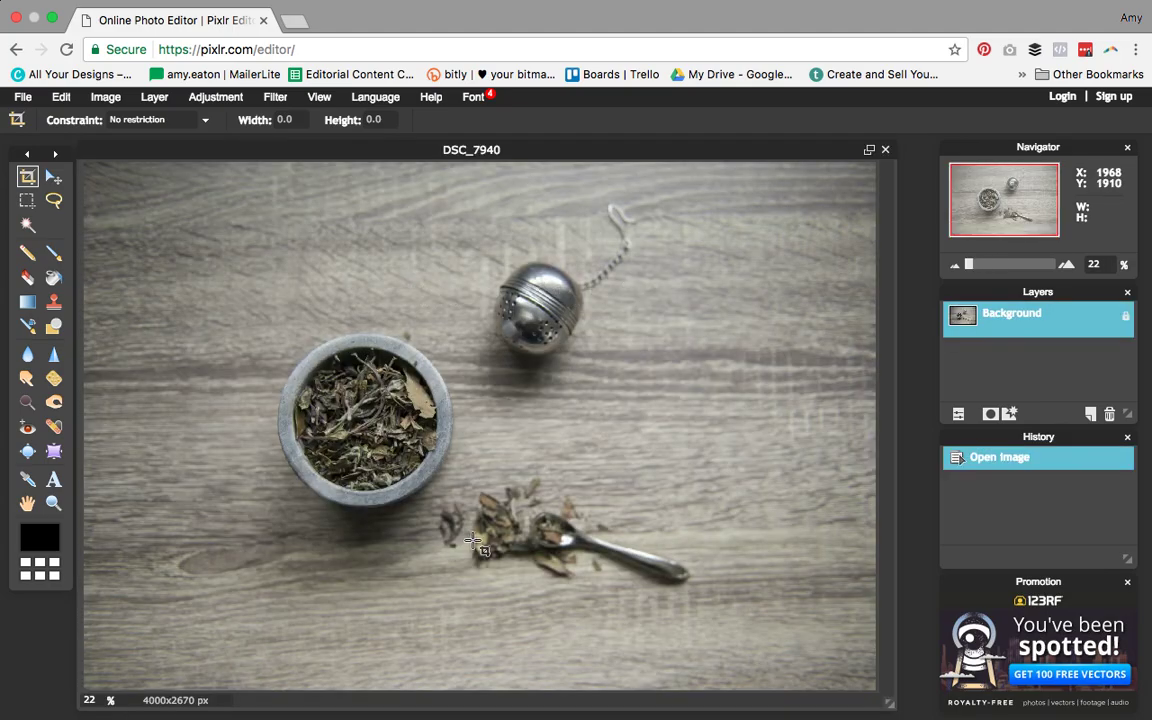
left_click(870, 151)
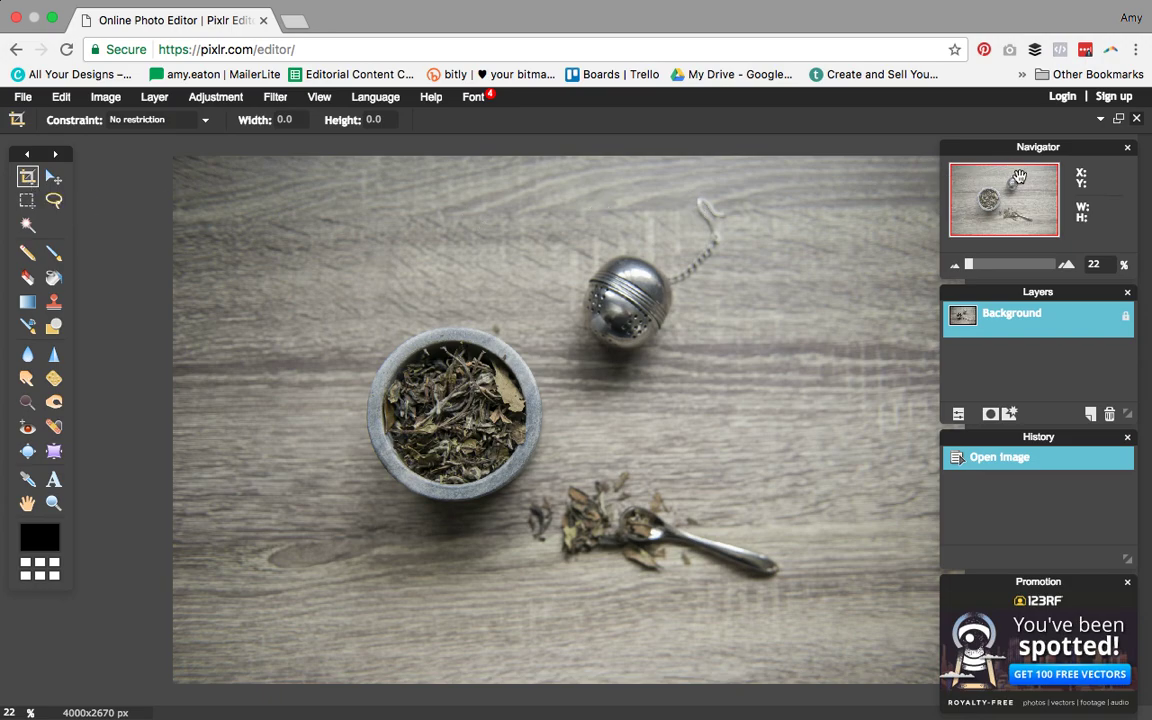
left_click(1041, 204)
left_click(1026, 314)
left_click(30, 177)
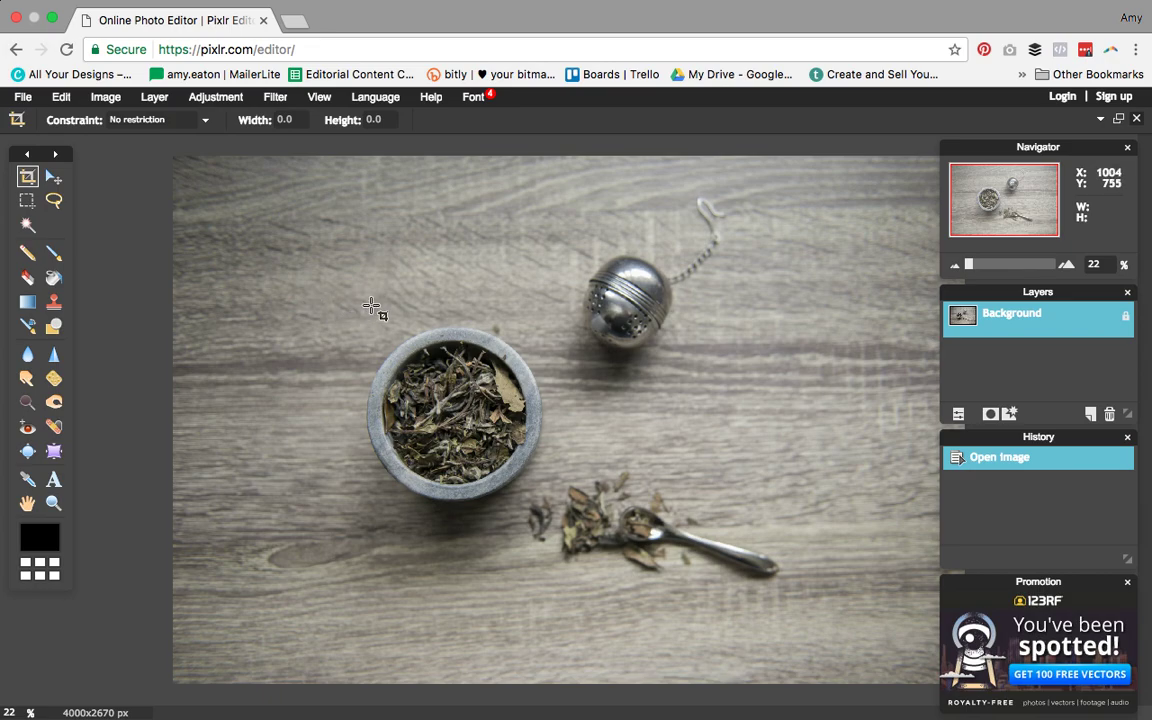
left_click(54, 176)
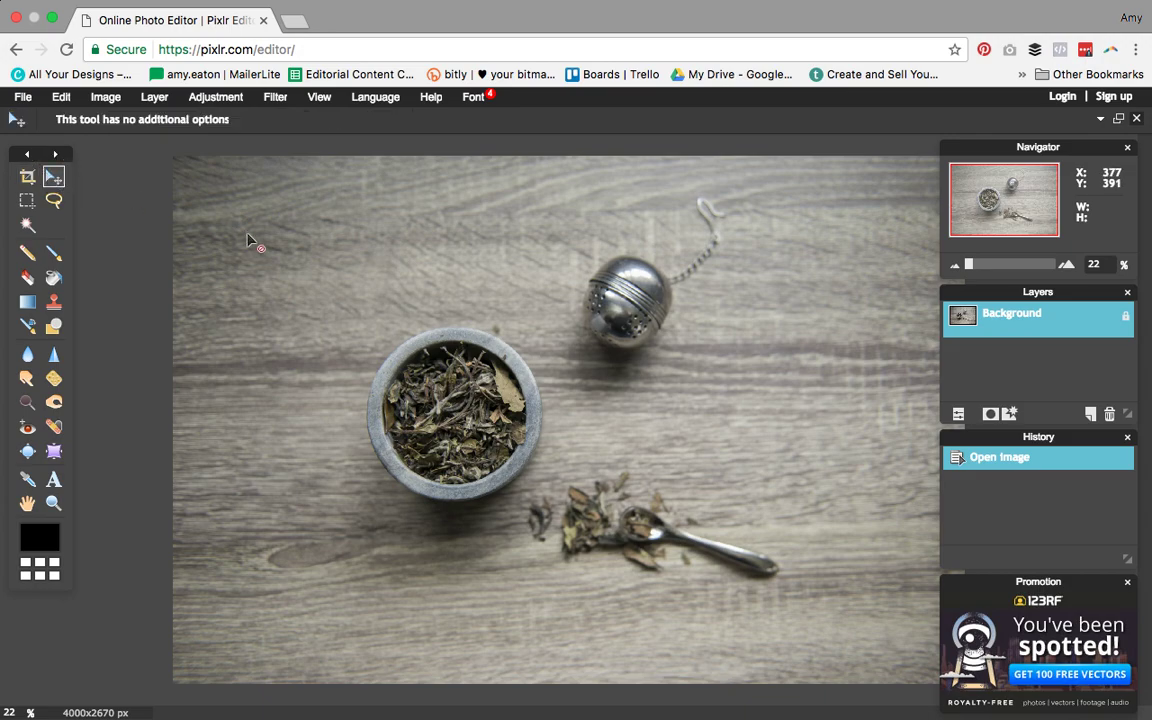
Set the Crop tool's constraint to Output size with a width of 1000 and a height of 800.
key("c")
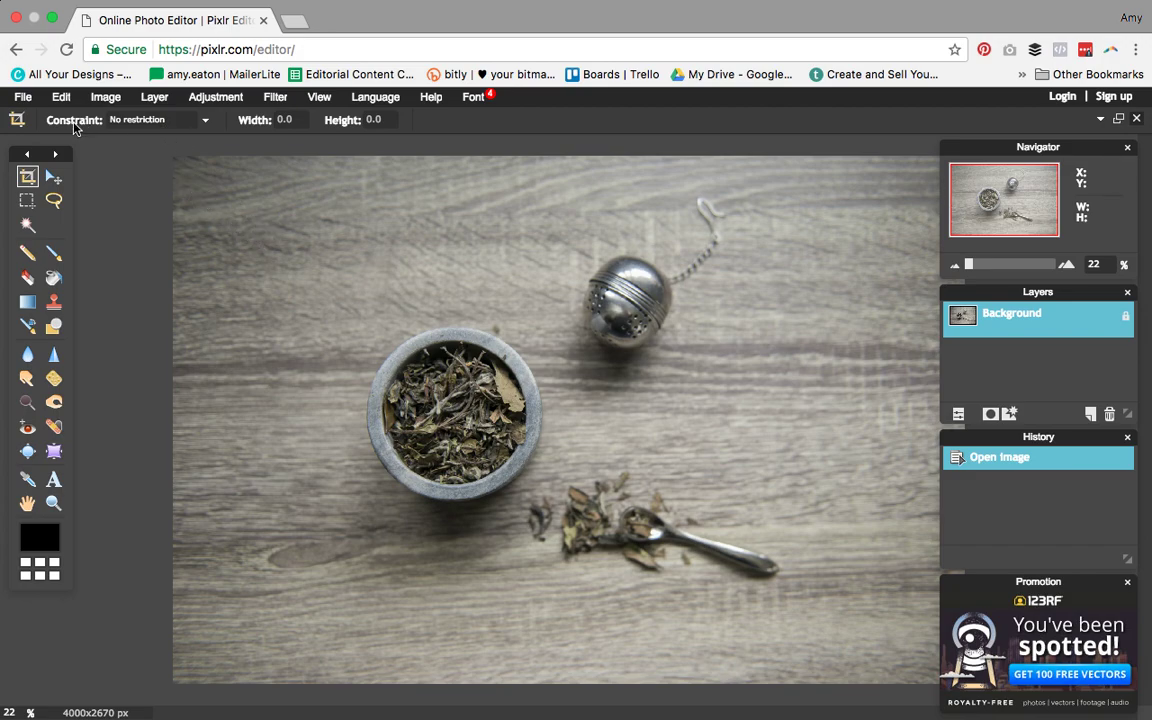
left_click(206, 121)
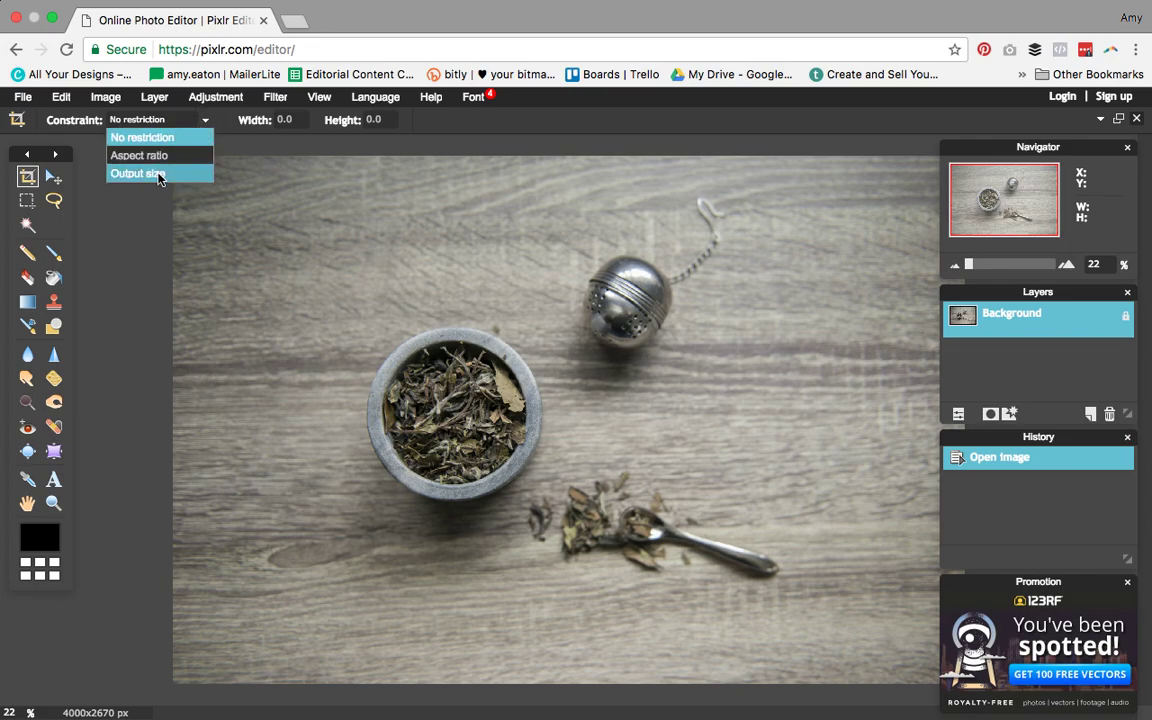
left_click(160, 175)
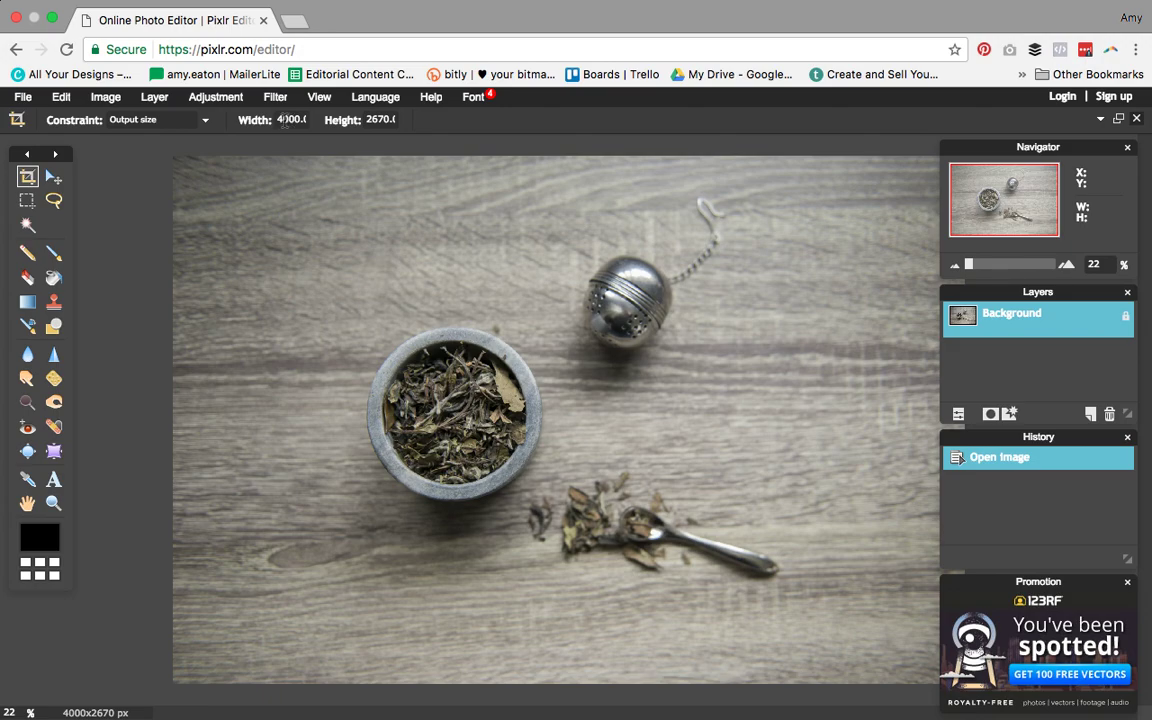
key("ctrl+a")
type("1000")
double_click(381, 119)
key("BackSpace")
type("800")
left_click(399, 121)
Draw a crop frame about 3336 × 2668 px over the photo and move it against the photo's left edge.
left_click_drag(223, 157, 975, 712)
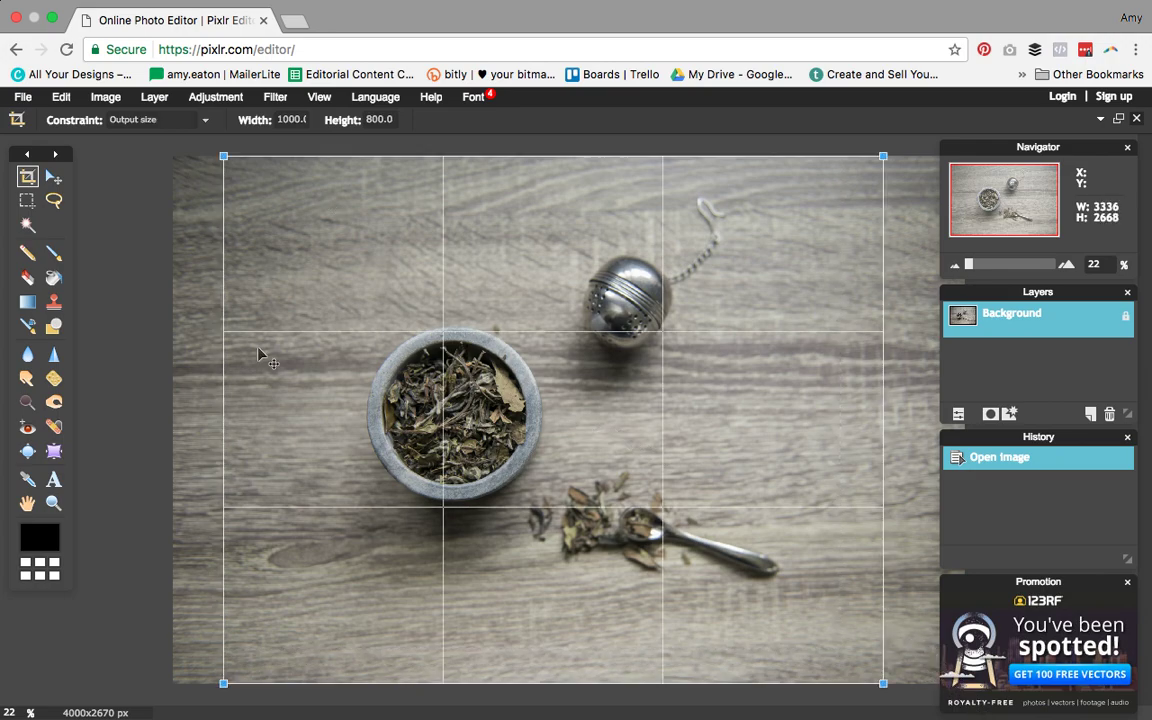
left_click_drag(545, 425, 445, 390)
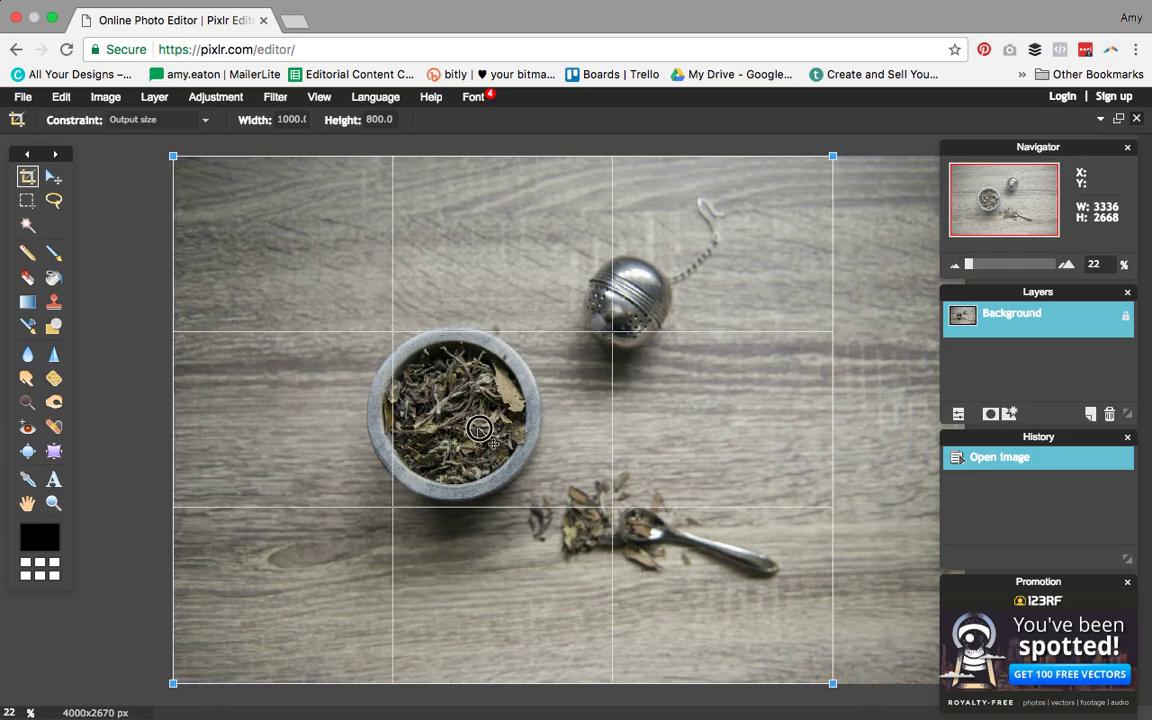
left_click_drag(398, 410, 373, 414)
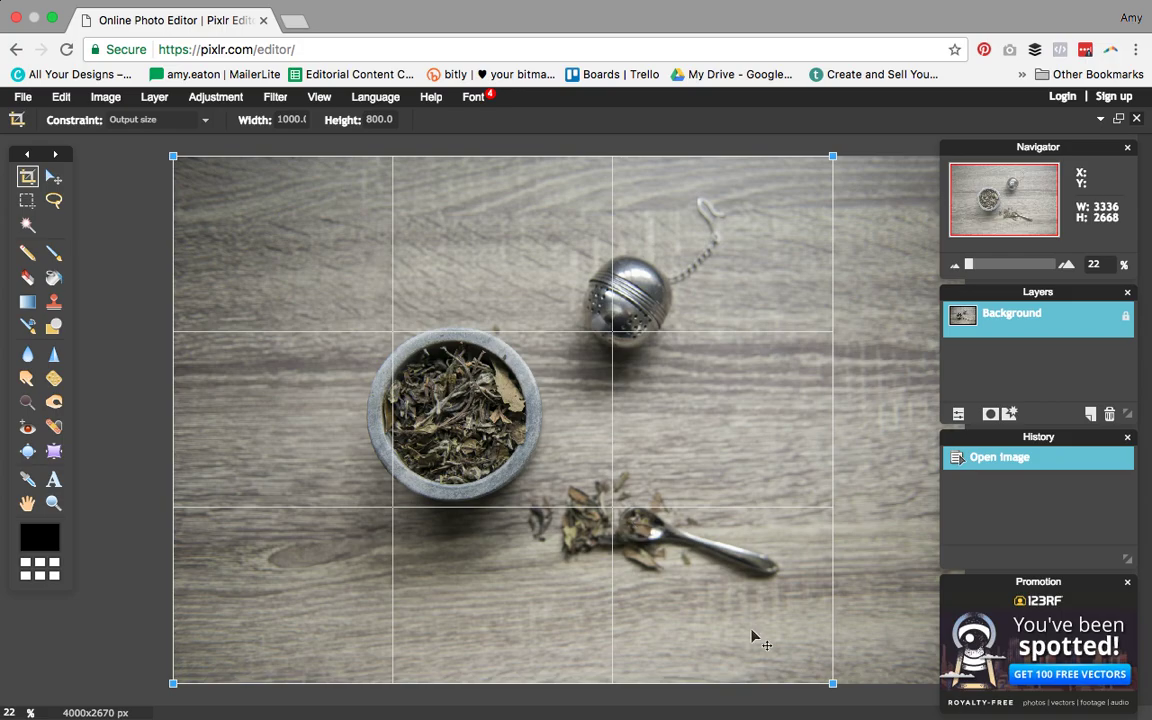
Shrink the crop frame to about 2827 × 2263 px around the bowl and tea infuser, and apply the crop.
left_click_drag(833, 682, 795, 653)
left_click_drag(795, 156, 751, 192)
left_click_drag(470, 458, 470, 449)
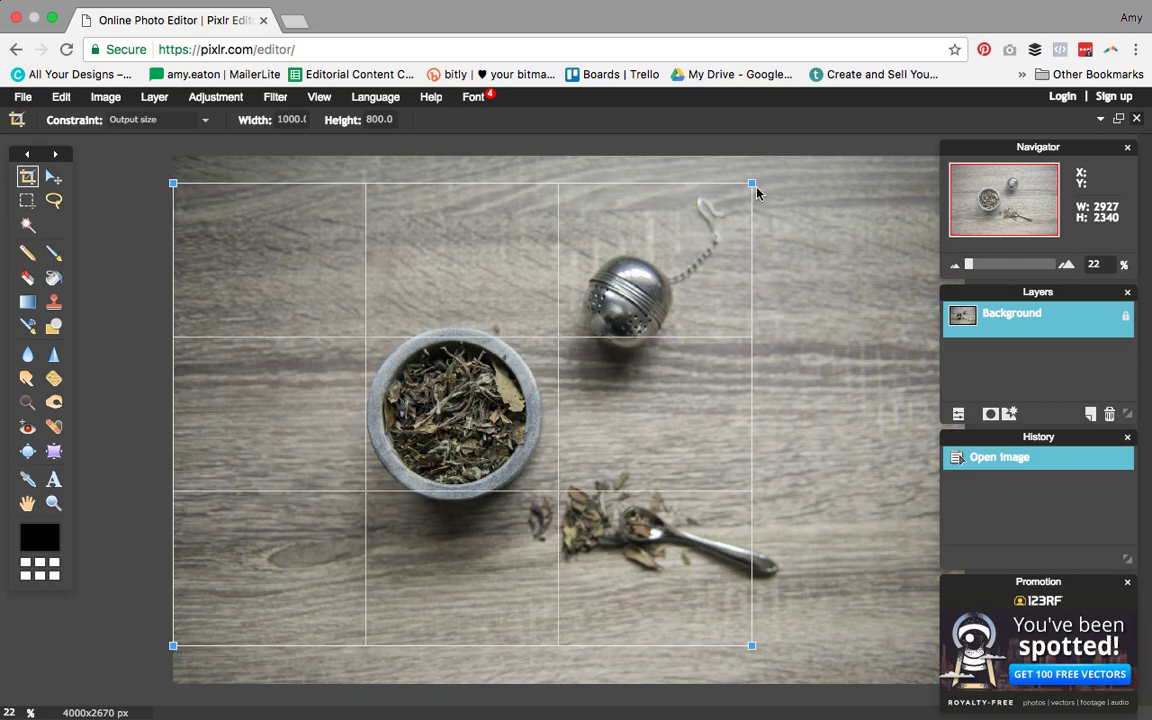
left_click_drag(751, 184, 732, 200)
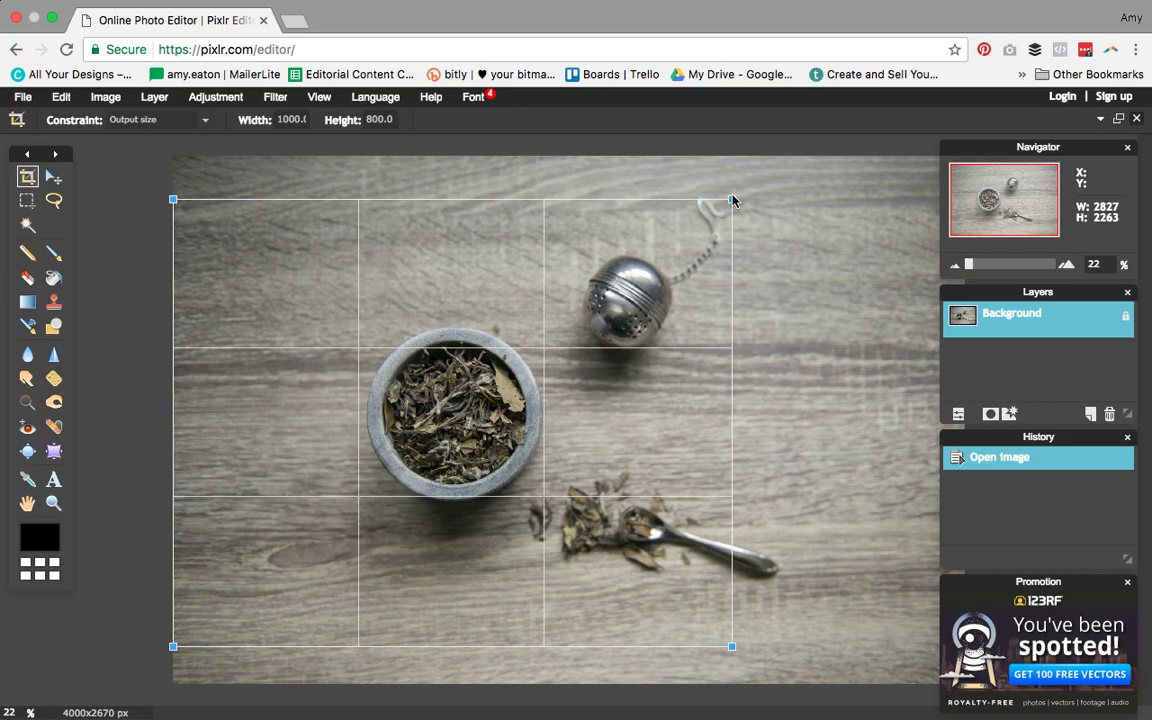
left_click_drag(482, 413, 490, 399)
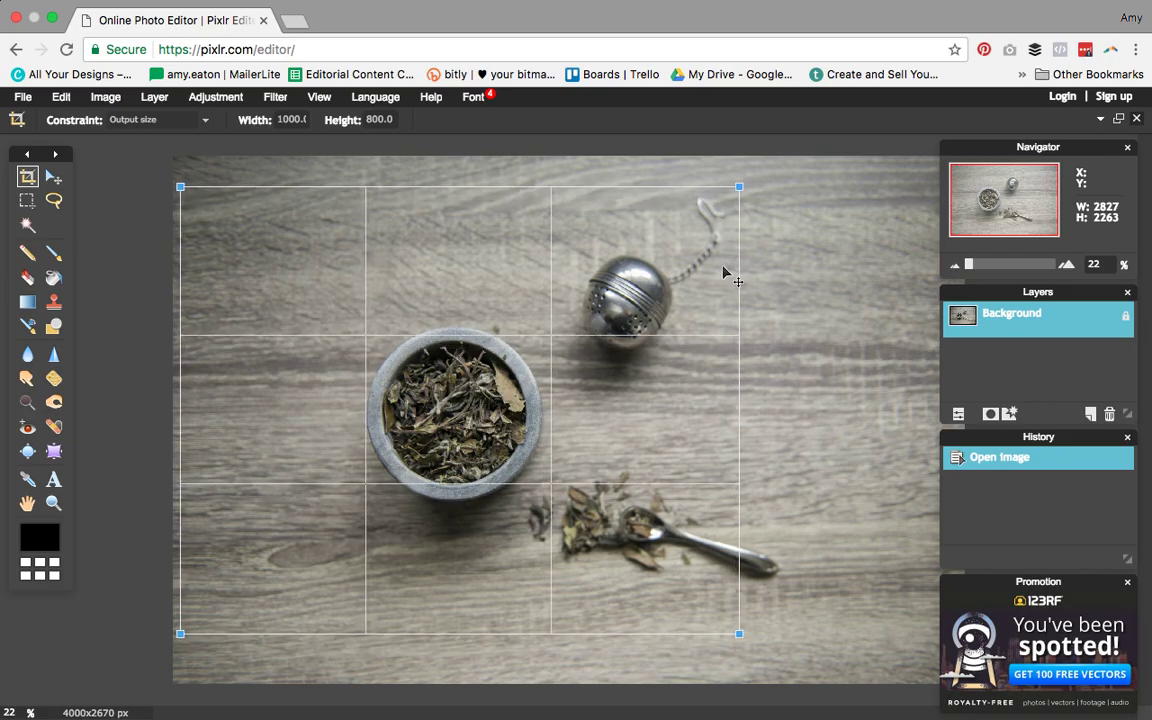
key("Return")
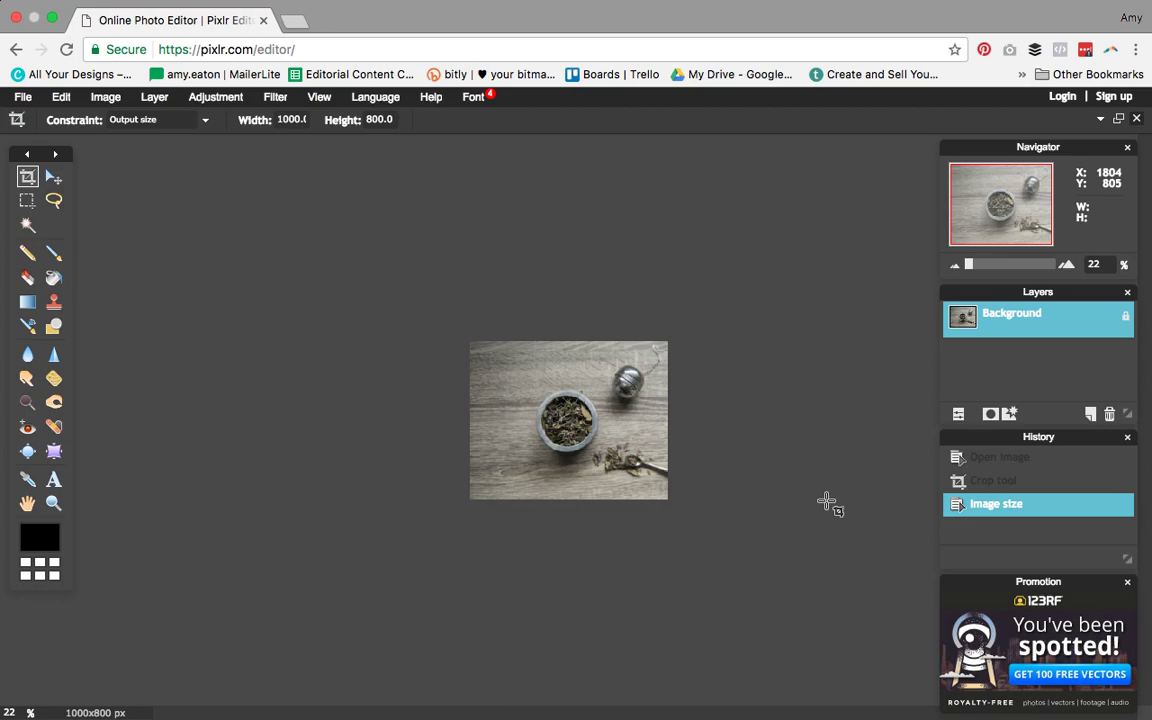
Open the Levels adjustment, lower the white input level to 222, and move the dialog clear of the photo.
scroll(826, 502, "up", 2)
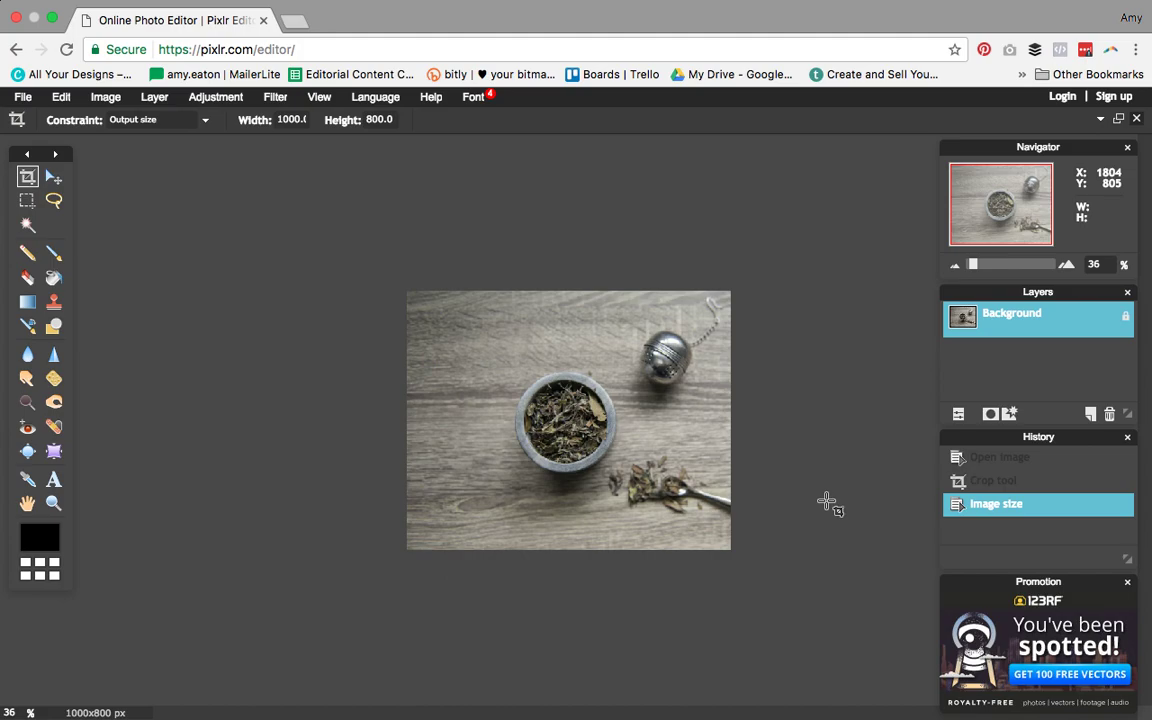
scroll(826, 502, "up", 3)
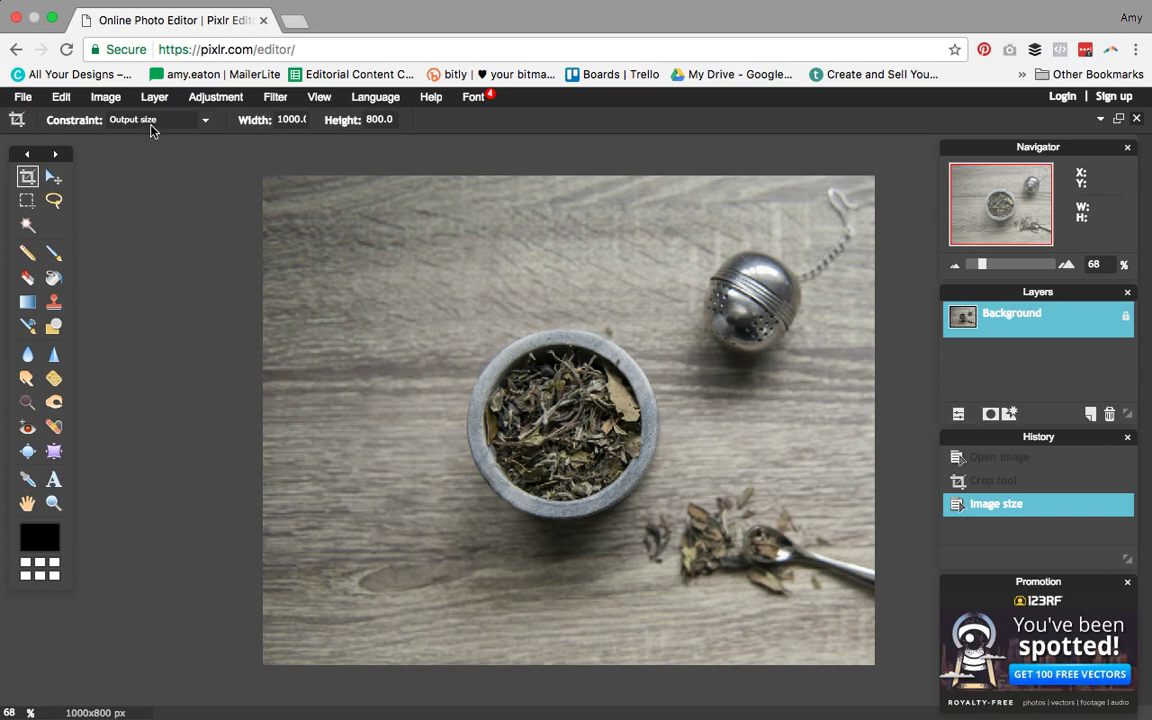
left_click(200, 100)
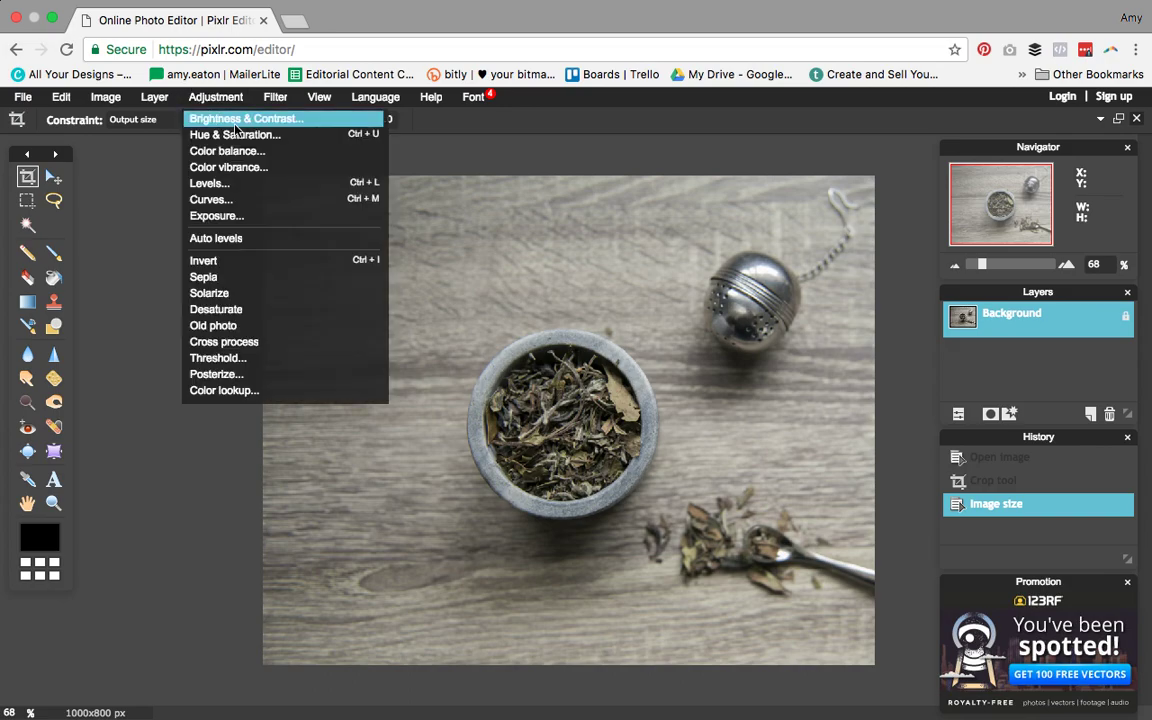
left_click(244, 183)
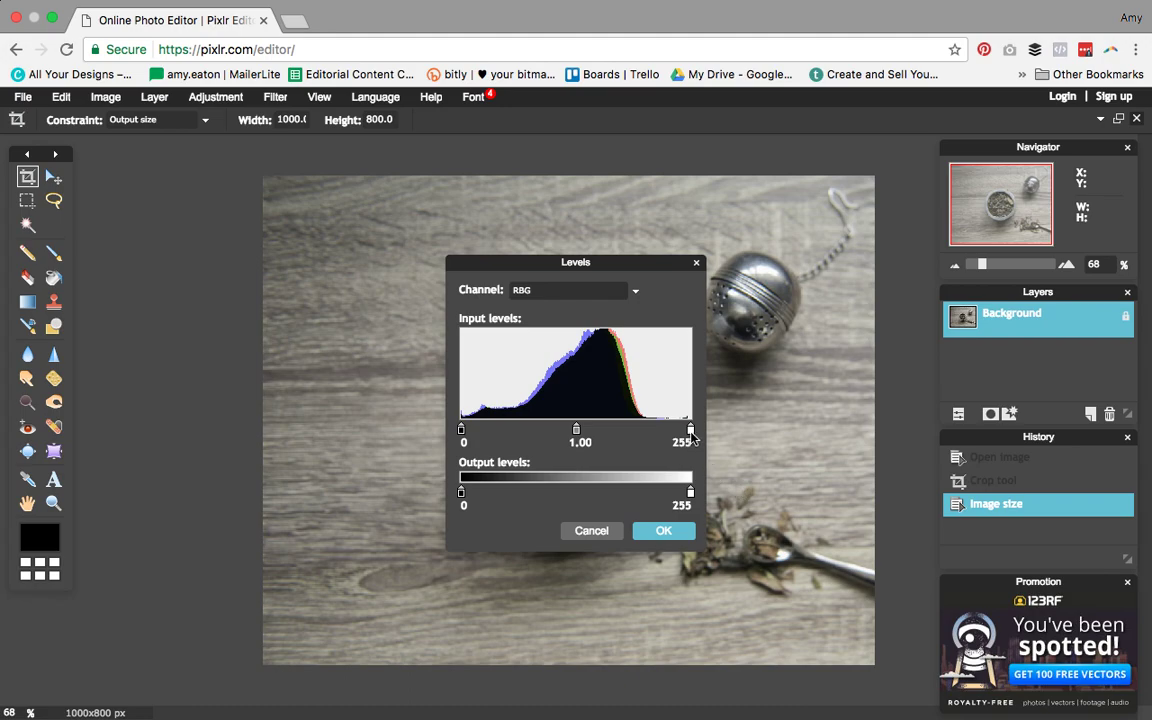
left_click_drag(690, 430, 661, 432)
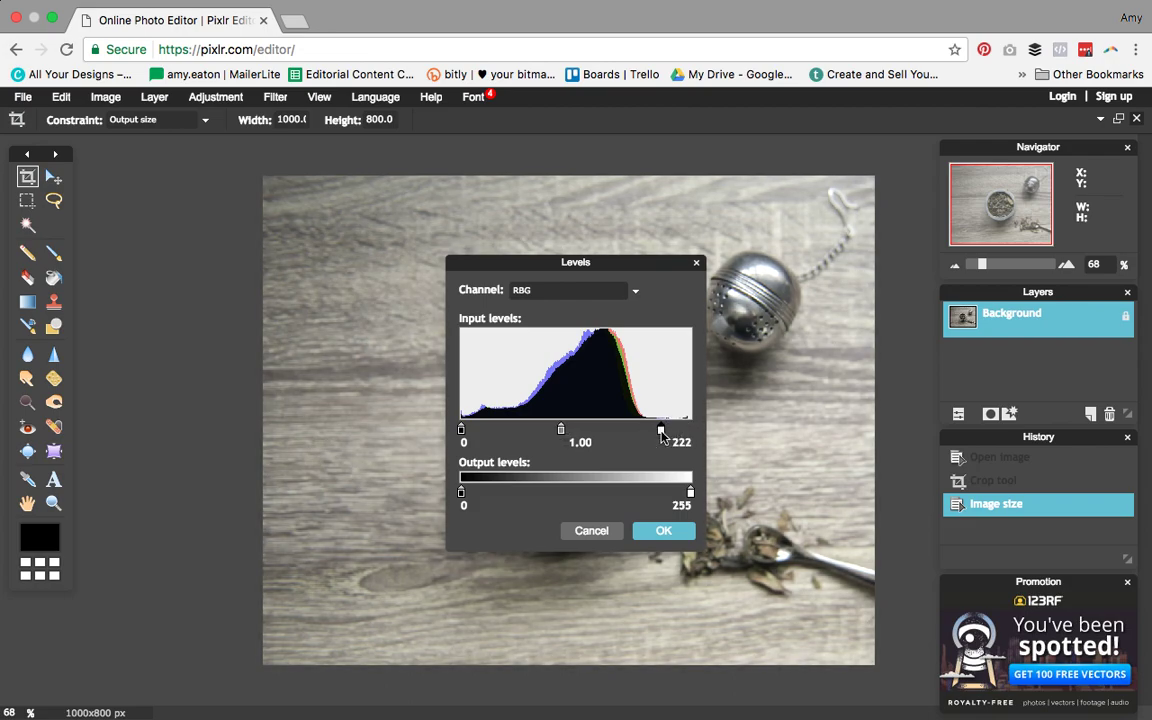
left_click_drag(638, 264, 219, 201)
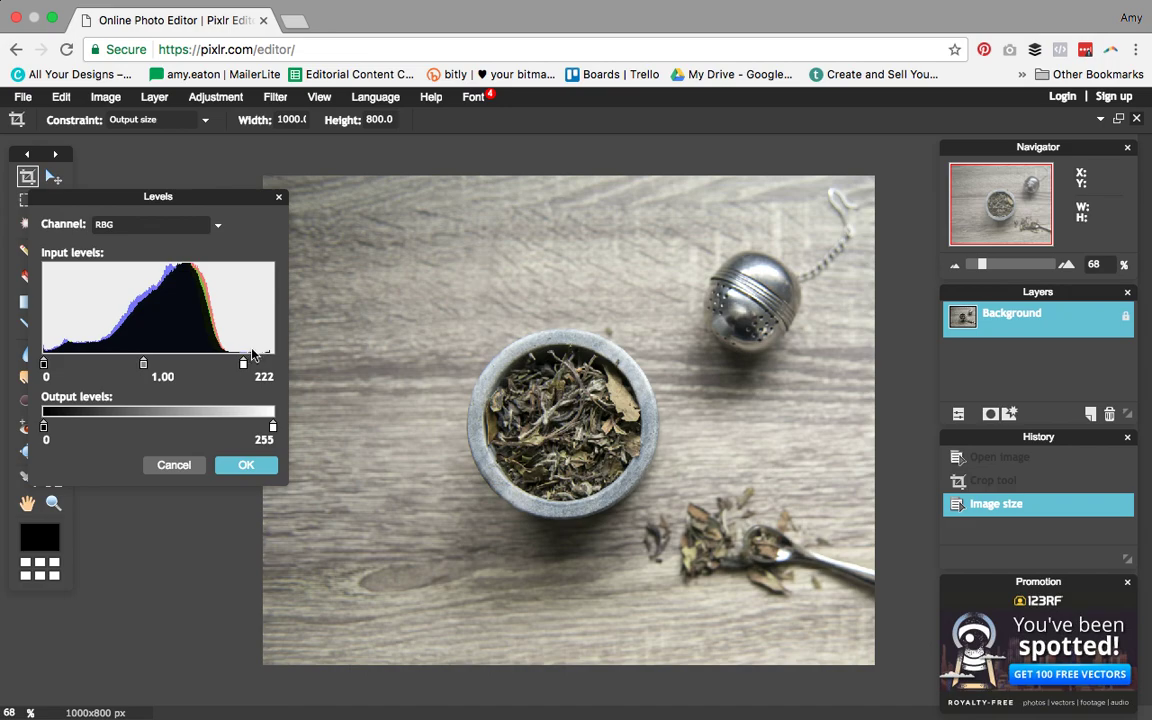
Return the Levels white input to 255 and shift the midtone input to 1.08, leaving the black input at 0.
left_click_drag(244, 362, 283, 362)
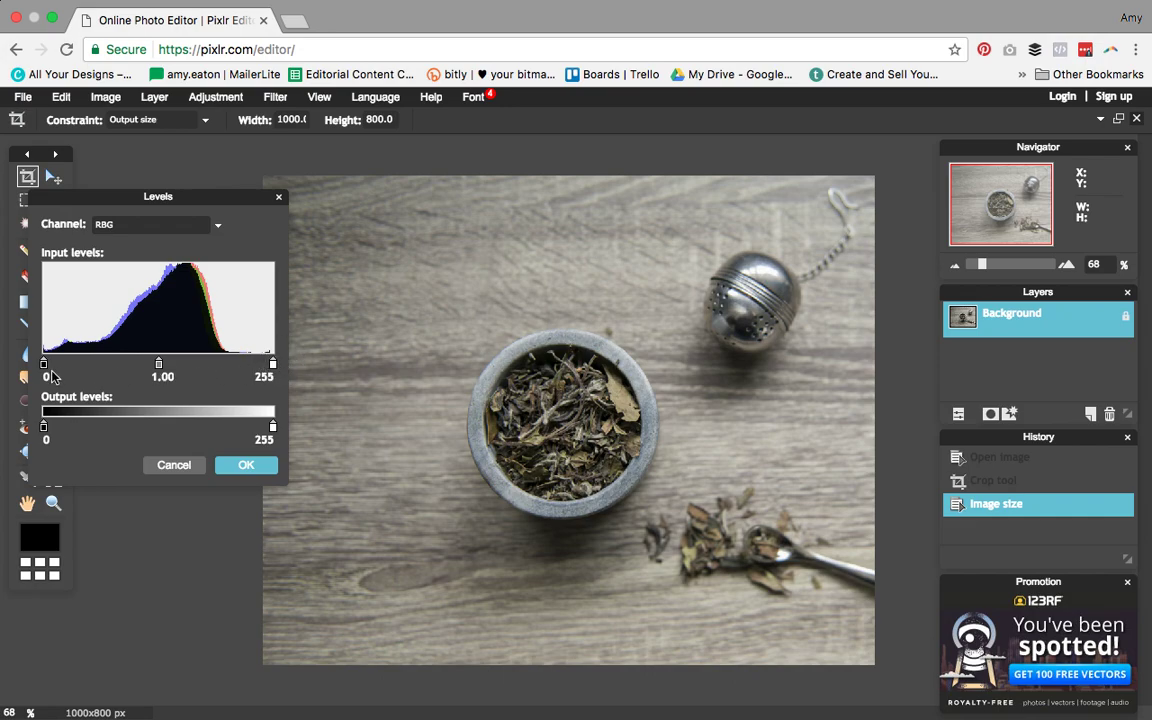
left_click(46, 366)
mouse_move(46, 366)
left_mouse_down()
mouse_move(106, 368)
mouse_move(31, 362)
left_mouse_up()
mouse_move(159, 366)
left_mouse_down()
mouse_move(141, 364)
mouse_move(156, 367)
left_mouse_up()
left_click(272, 366)
mouse_move(44, 366)
left_mouse_down()
mouse_move(73, 370)
mouse_move(44, 368)
left_mouse_up()
left_click_drag(171, 367, 163, 368)
Lower the Levels white input to about 205 to brighten the photo and apply the adjustment.
left_click_drag(272, 366, 228, 366)
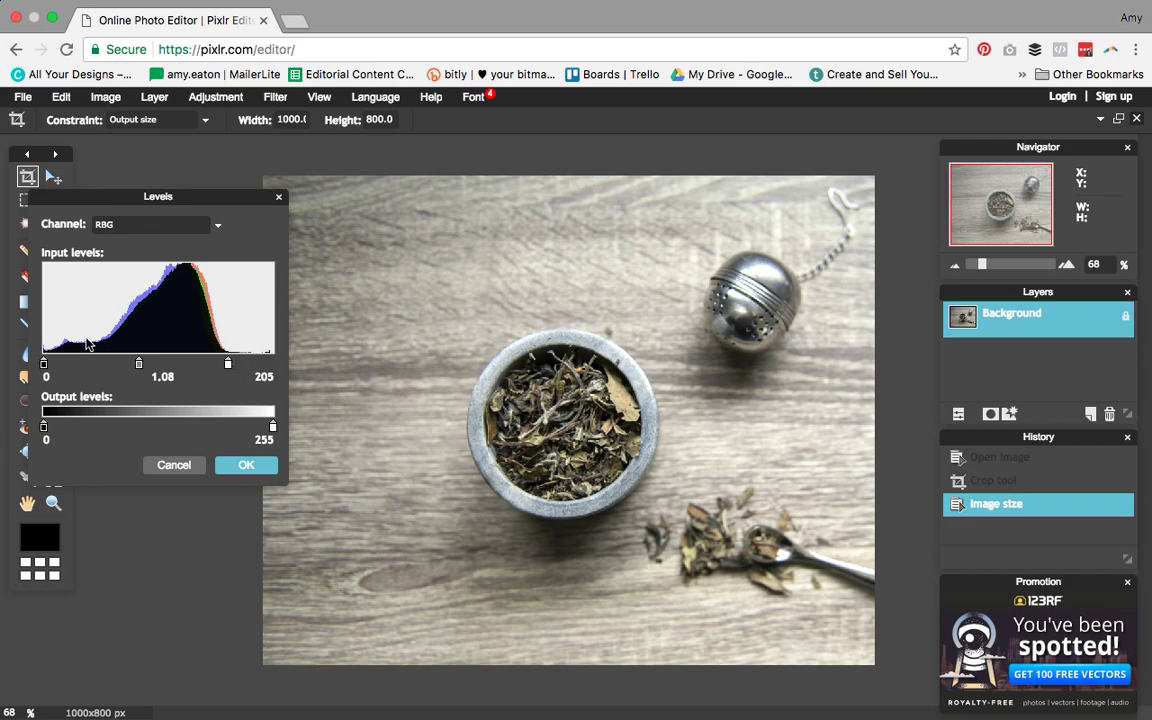
left_click_drag(228, 366, 227, 368)
left_click_drag(43, 368, 45, 368)
left_click_drag(139, 366, 139, 371)
left_click(255, 468)
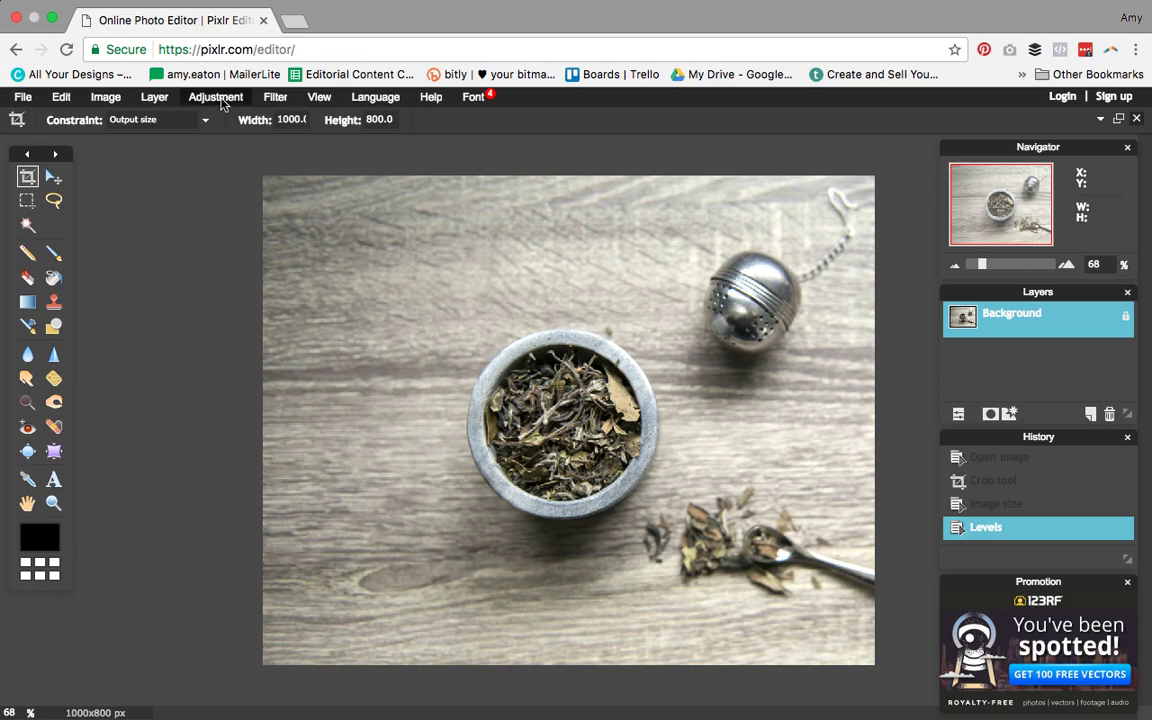
Open the Color balance adjustment and set the red offset to -2 and the green offset to -1.
left_click(206, 96)
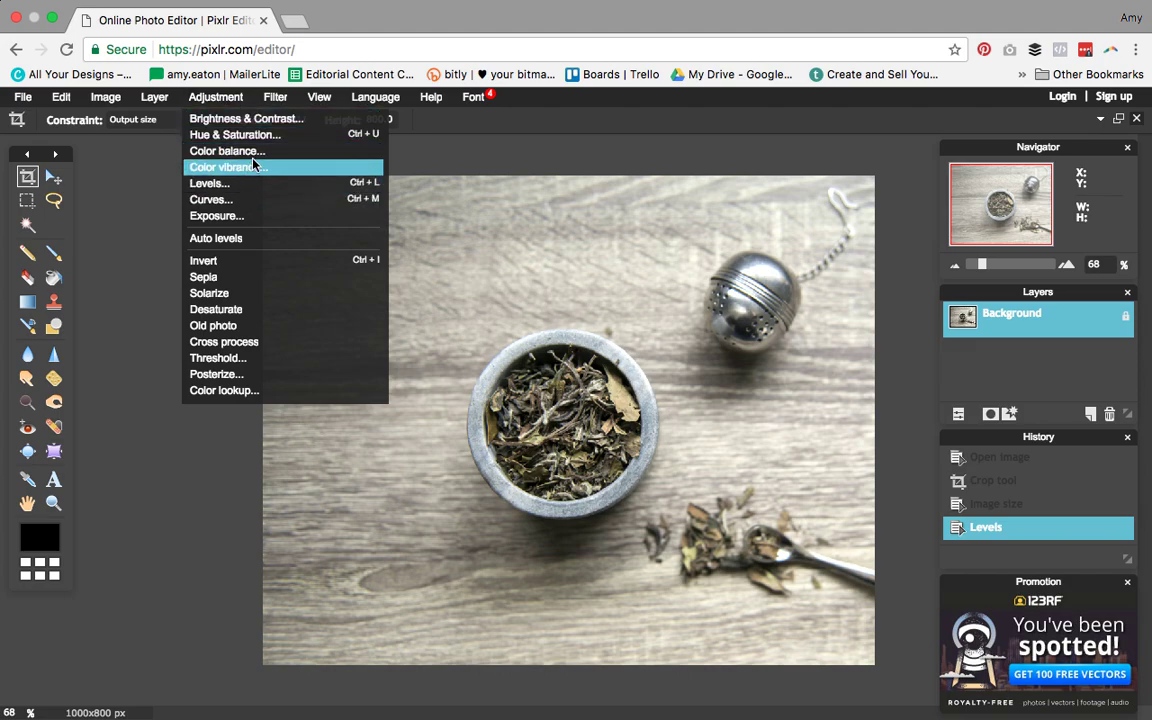
left_click(256, 152)
left_click_drag(222, 227, 267, 173)
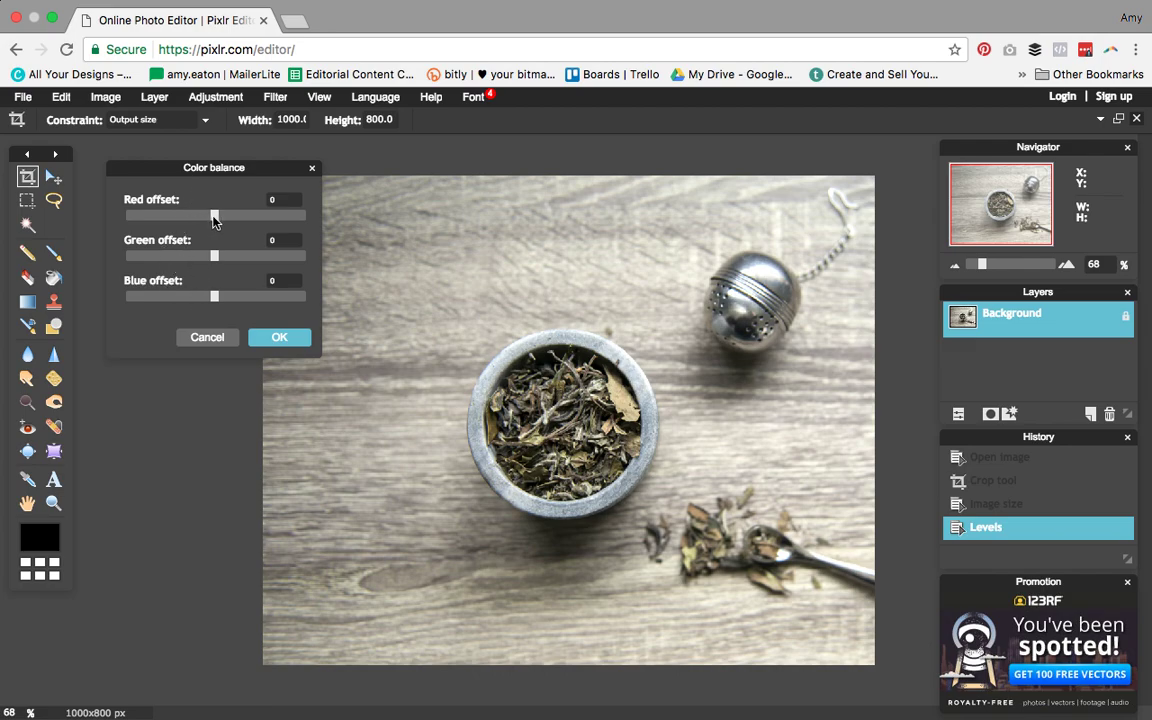
mouse_move(213, 220)
left_mouse_down()
mouse_move(256, 231)
mouse_move(176, 231)
mouse_move(213, 240)
mouse_move(210, 216)
mouse_move(184, 222)
mouse_move(212, 224)
left_mouse_up()
left_click(216, 258)
mouse_move(216, 258)
left_mouse_down()
mouse_move(232, 265)
mouse_move(182, 264)
mouse_move(201, 270)
left_mouse_up()
left_click_drag(210, 266, 213, 265)
Try blue offsets of 16 and -10, return the blue offset to 0, and apply the color balance.
left_click_drag(216, 296, 229, 296)
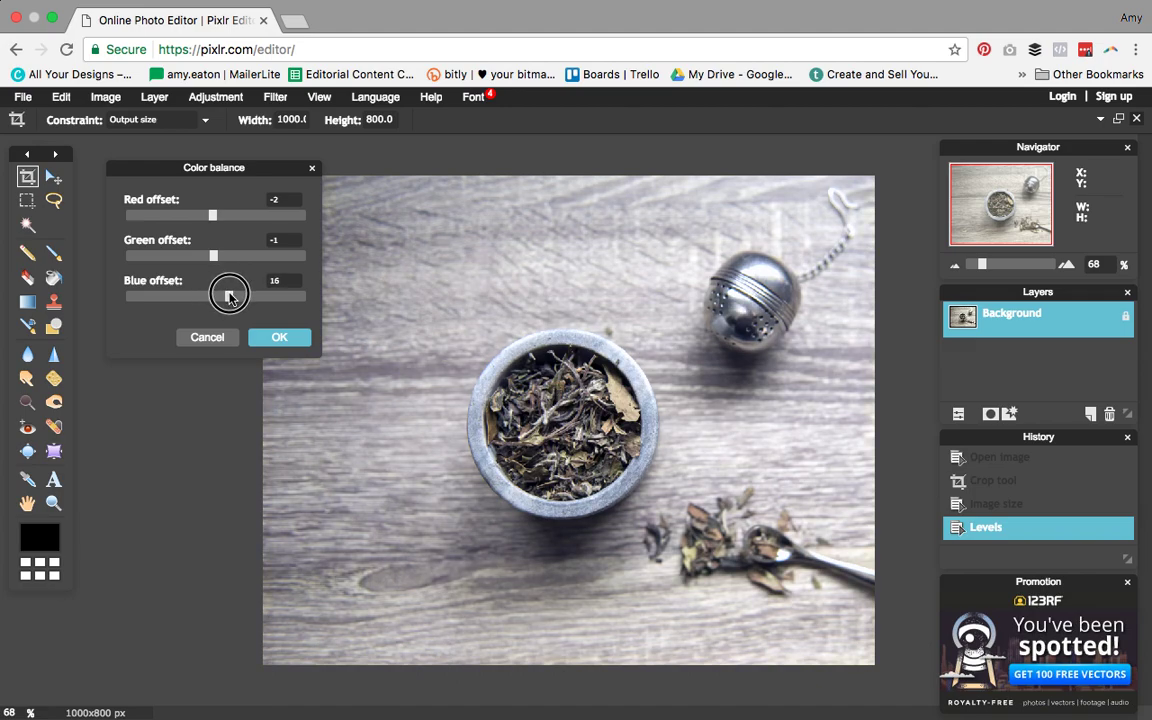
left_click_drag(229, 295, 205, 298)
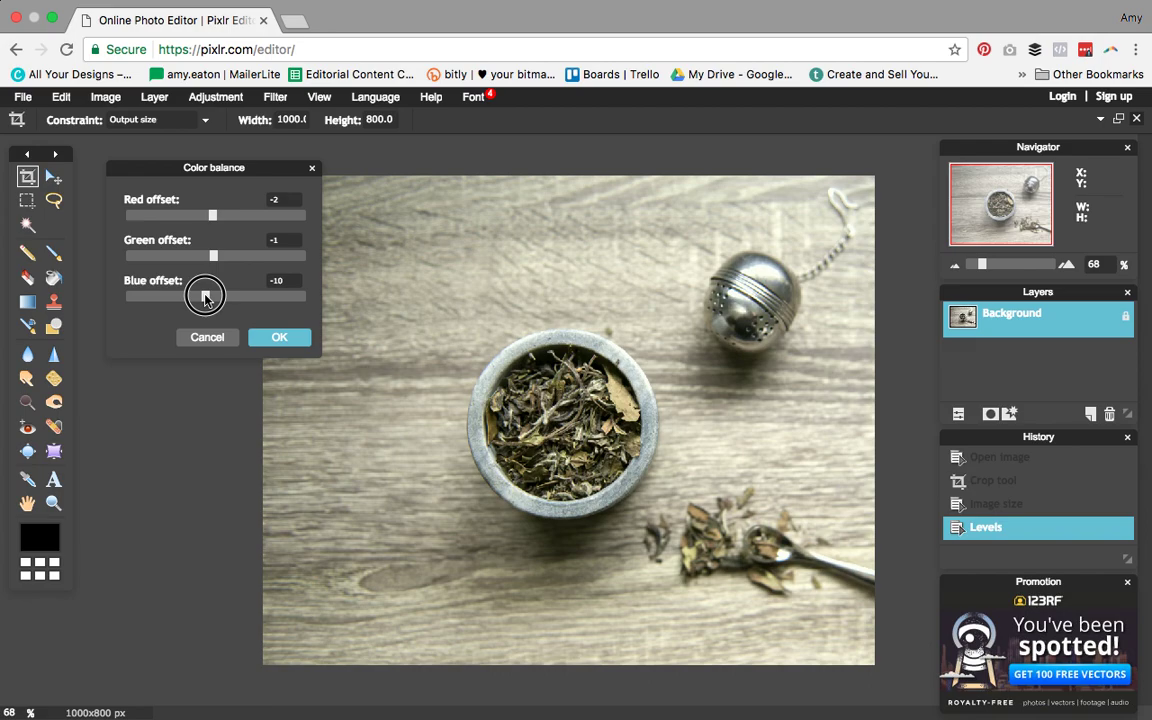
mouse_move(205, 298)
left_mouse_down()
mouse_move(193, 296)
mouse_move(214, 302)
left_mouse_up()
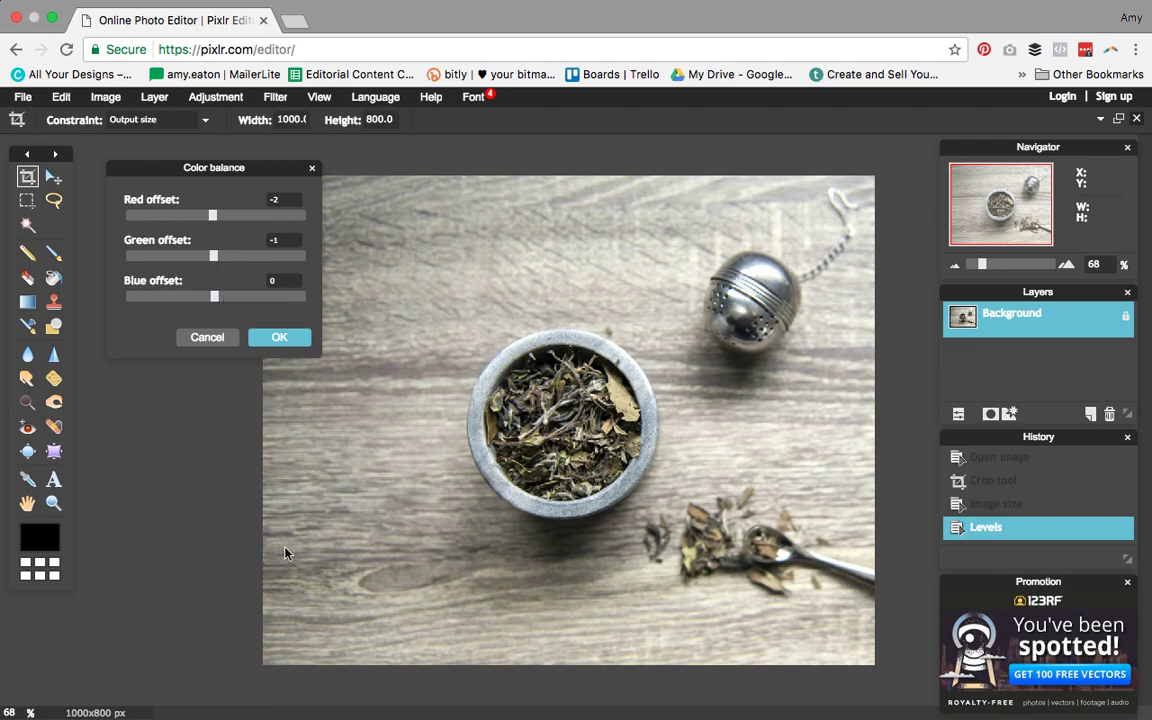
left_click(266, 340)
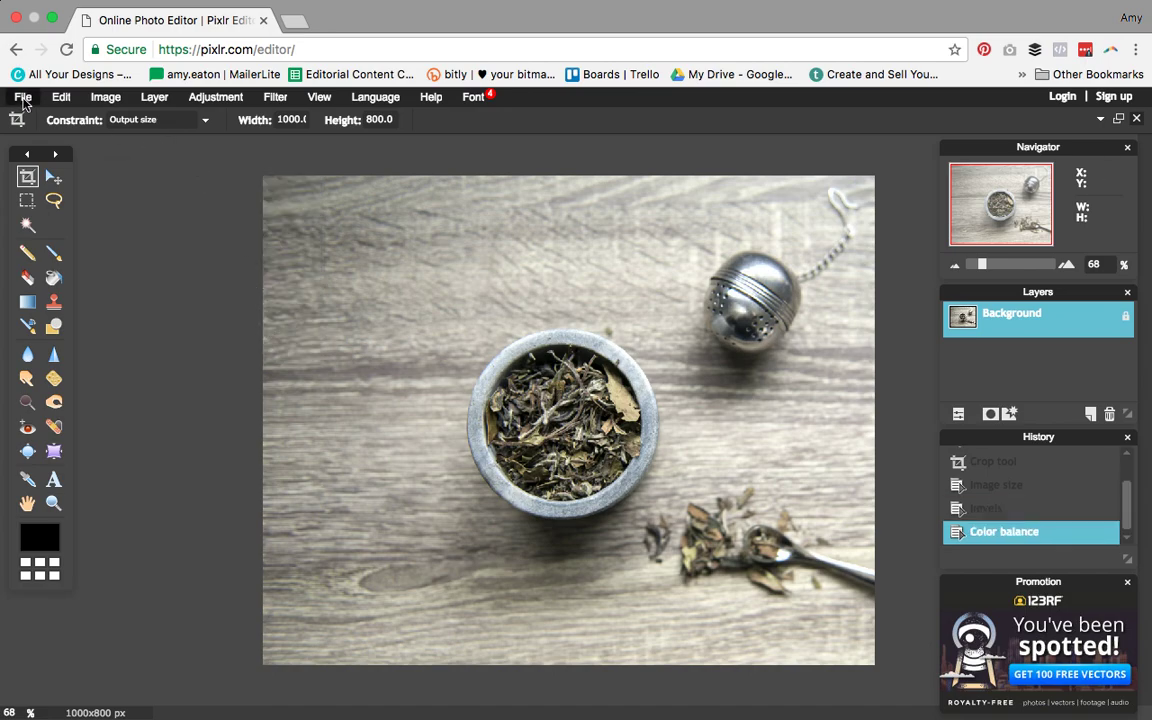
Open the photo DSC_7762.JPG from the Pixlr Photos folder.
left_click(22, 99)
left_click(56, 136)
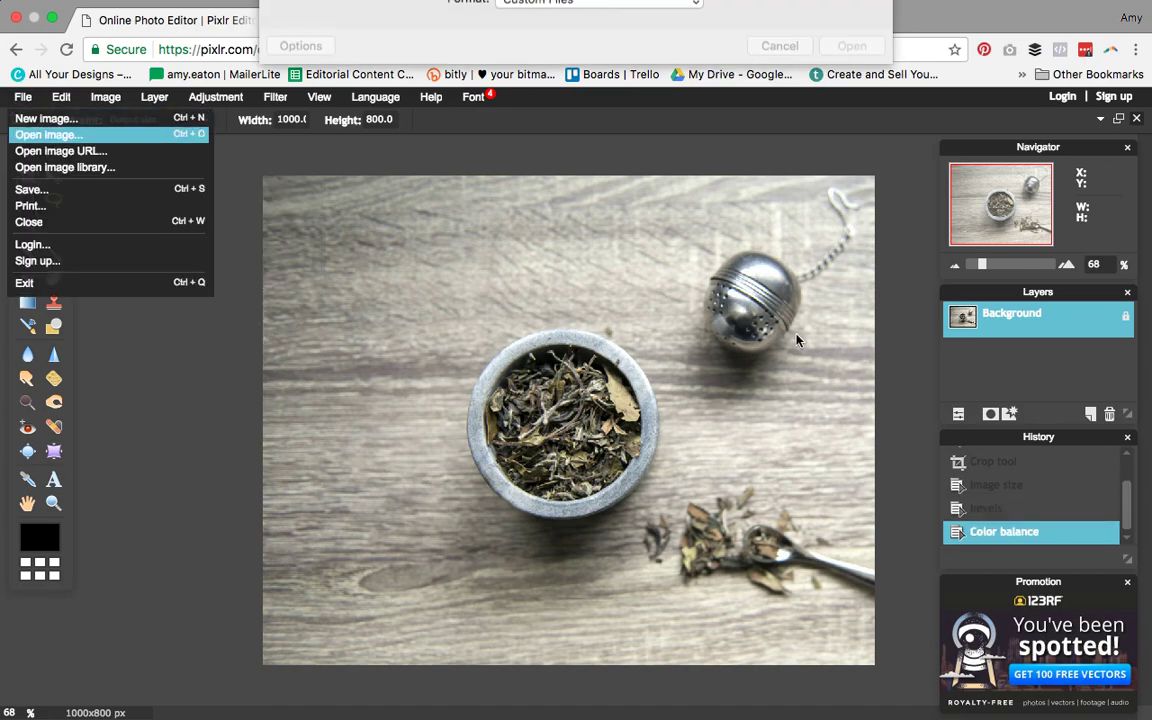
left_click(510, 84)
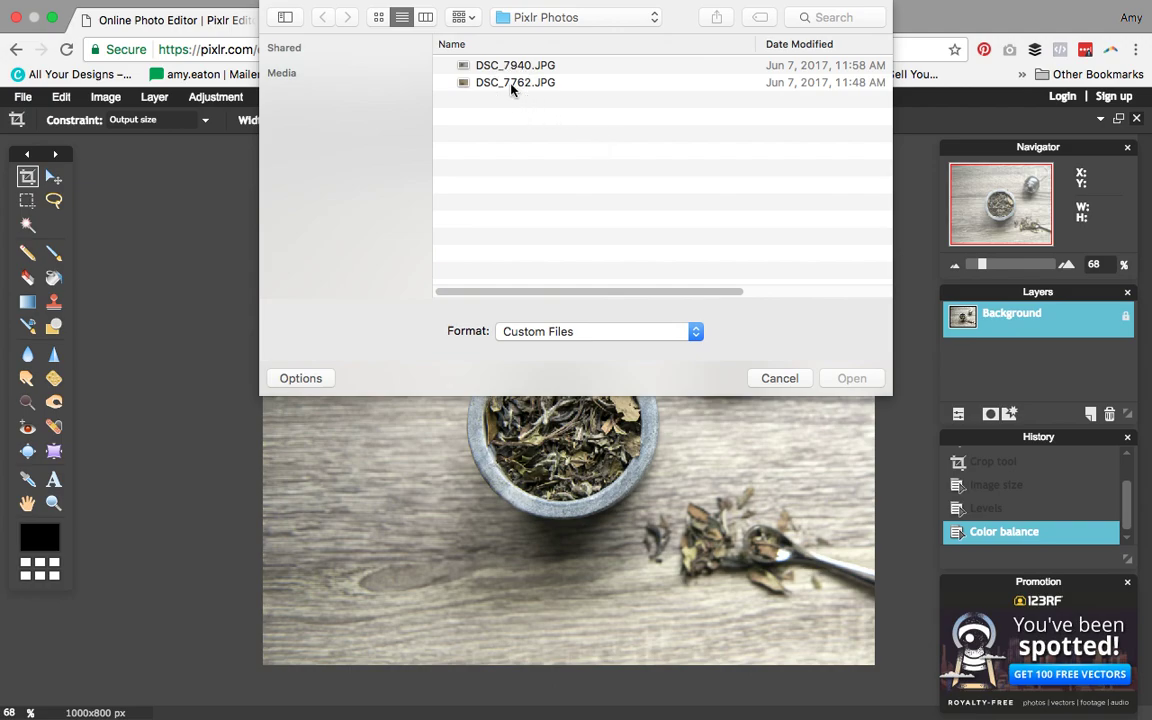
left_click(849, 378)
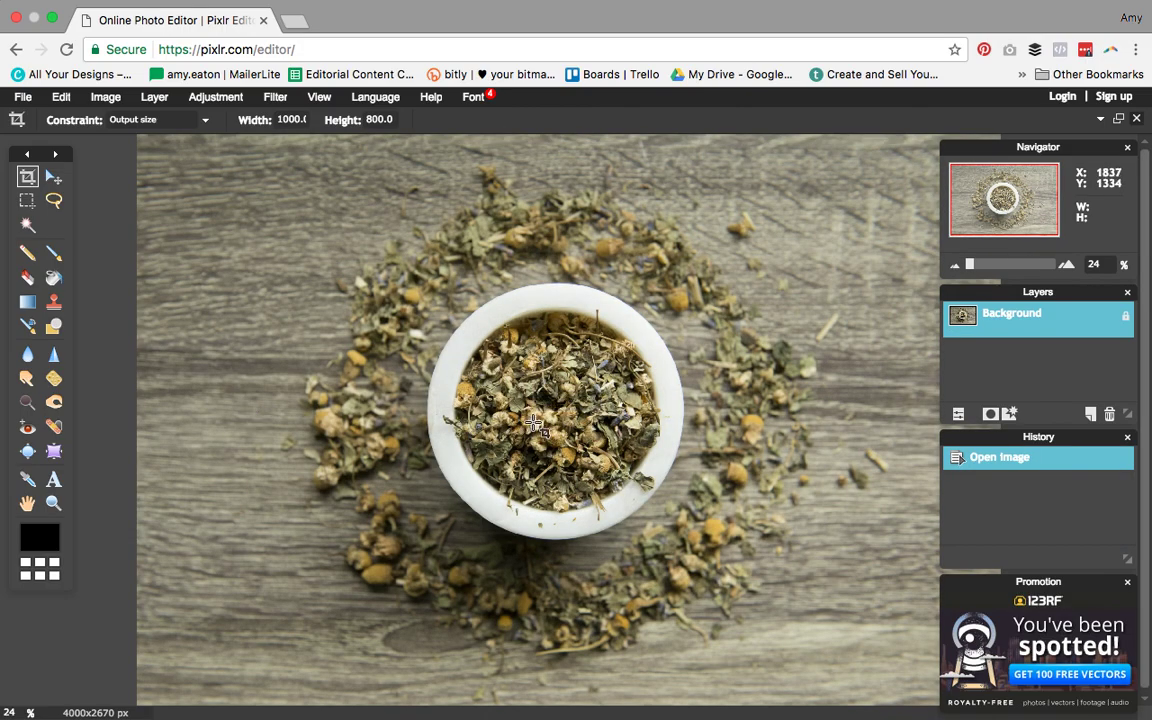
Apply a color balance to the chamomile tea photo with a blue offset of 3, leaving red and green at 0.
scroll(534, 422, "down", 3)
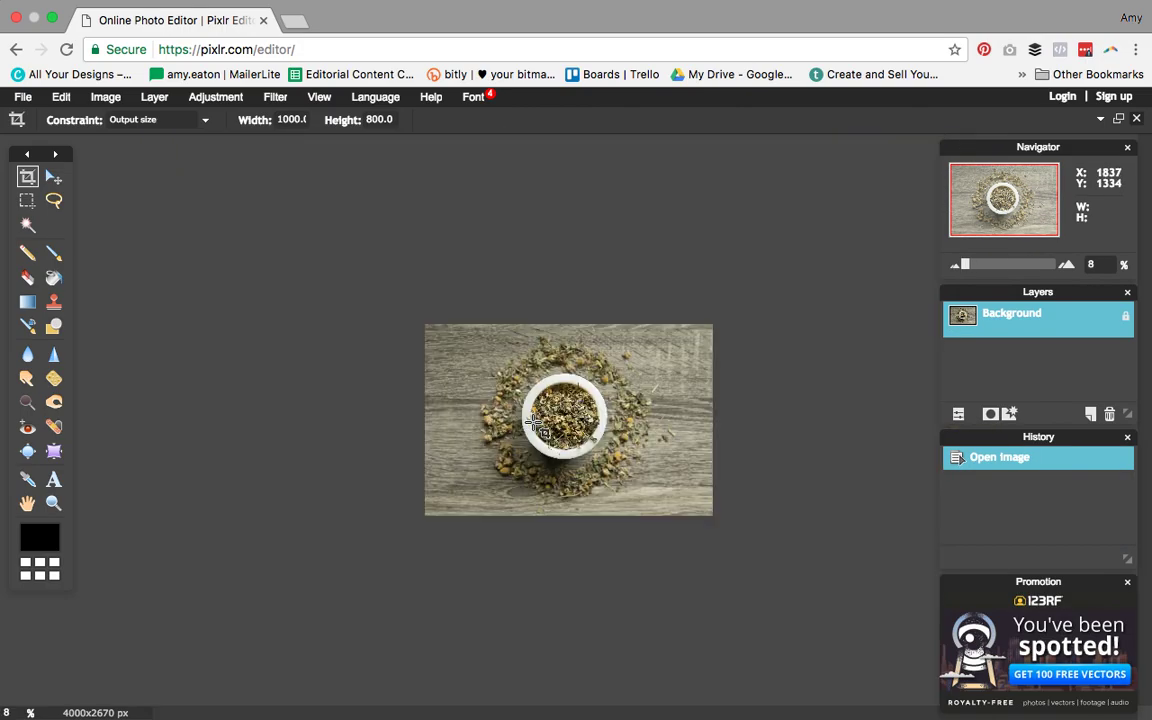
scroll(534, 422, "up", 3)
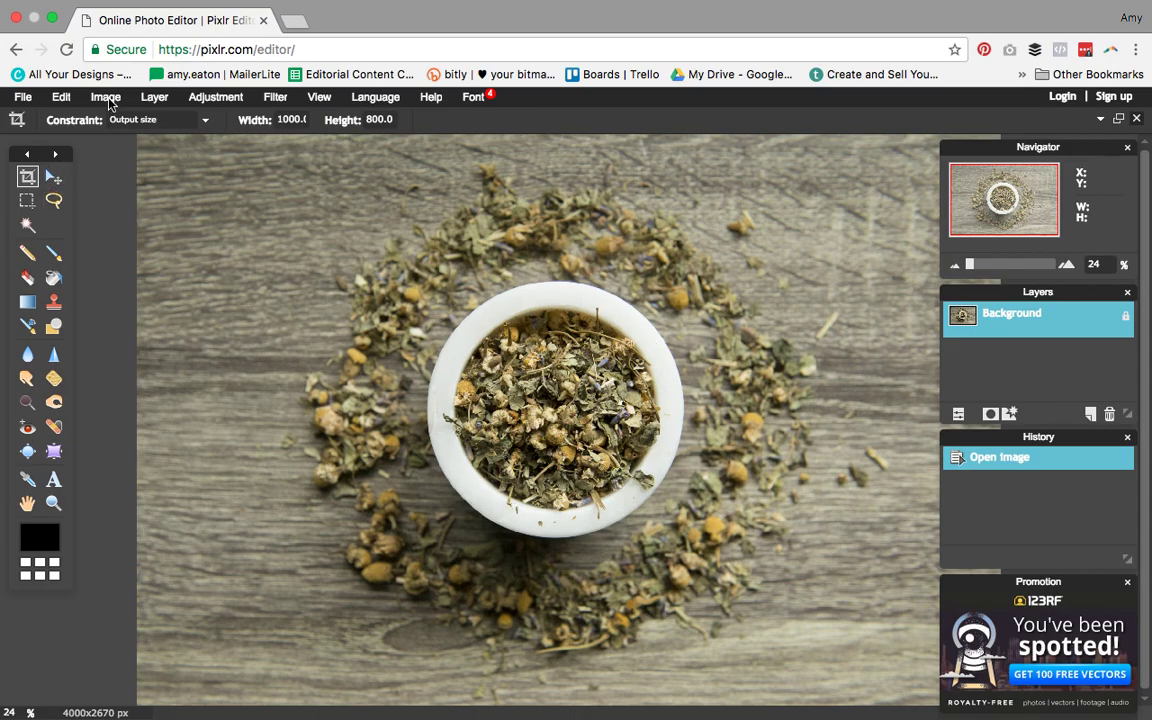
left_click(216, 97)
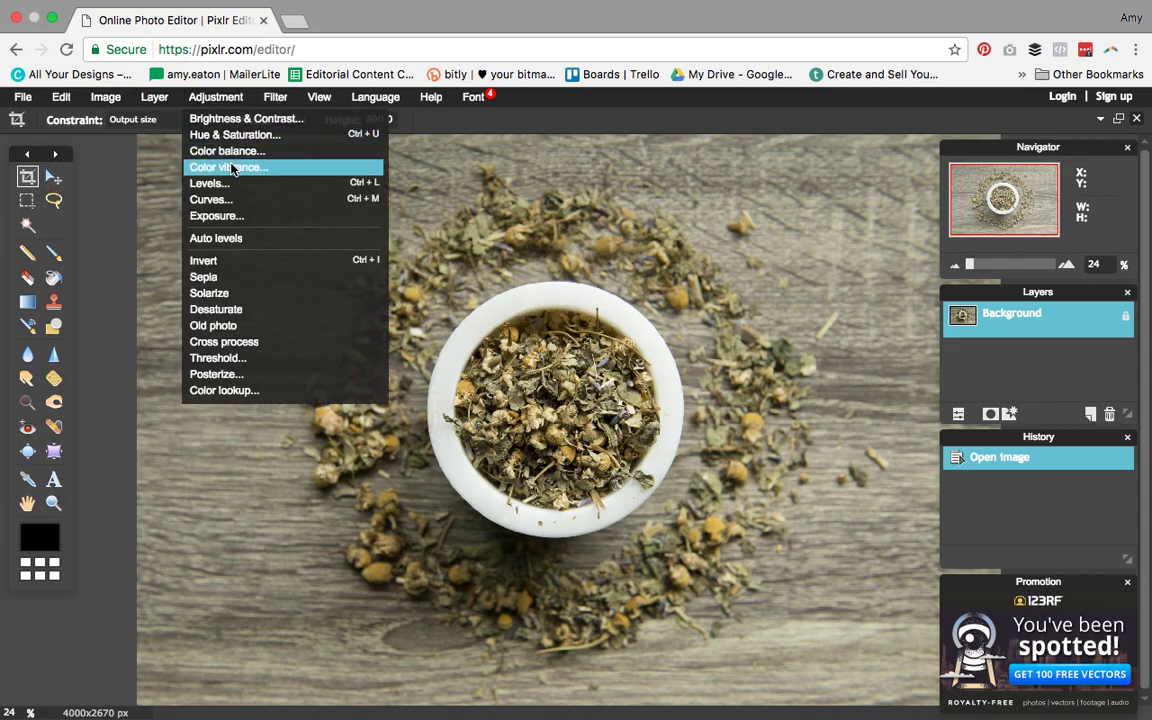
left_click(226, 151)
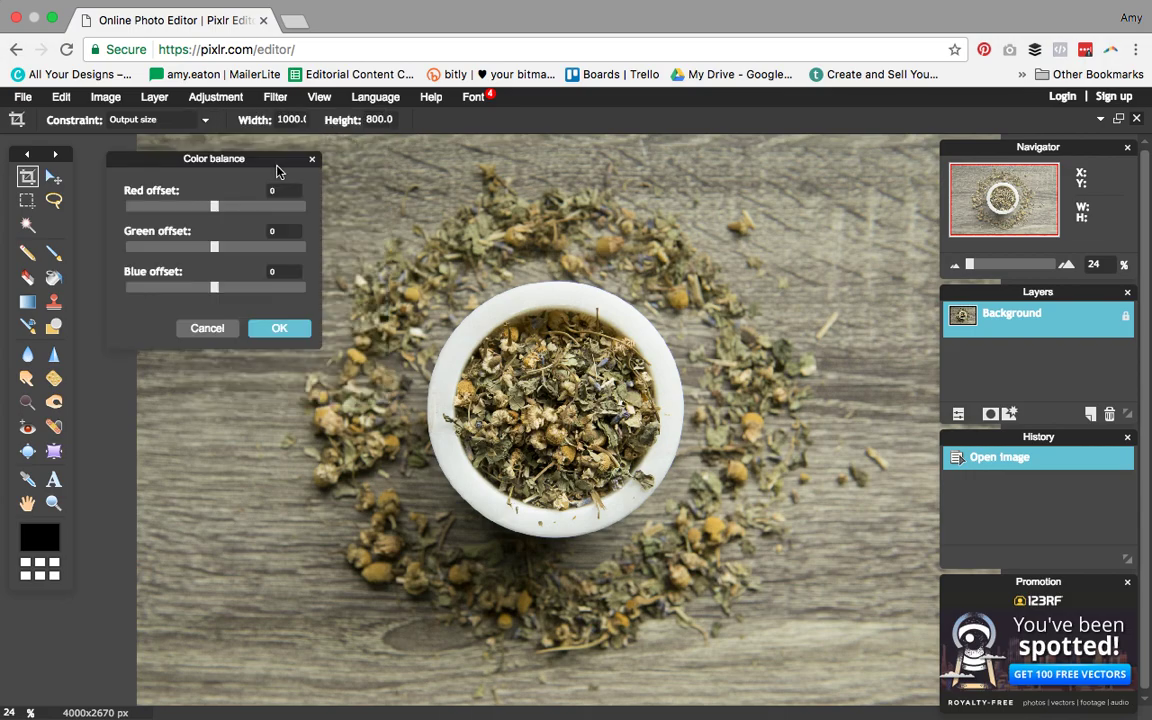
left_click_drag(285, 163, 1108, 137)
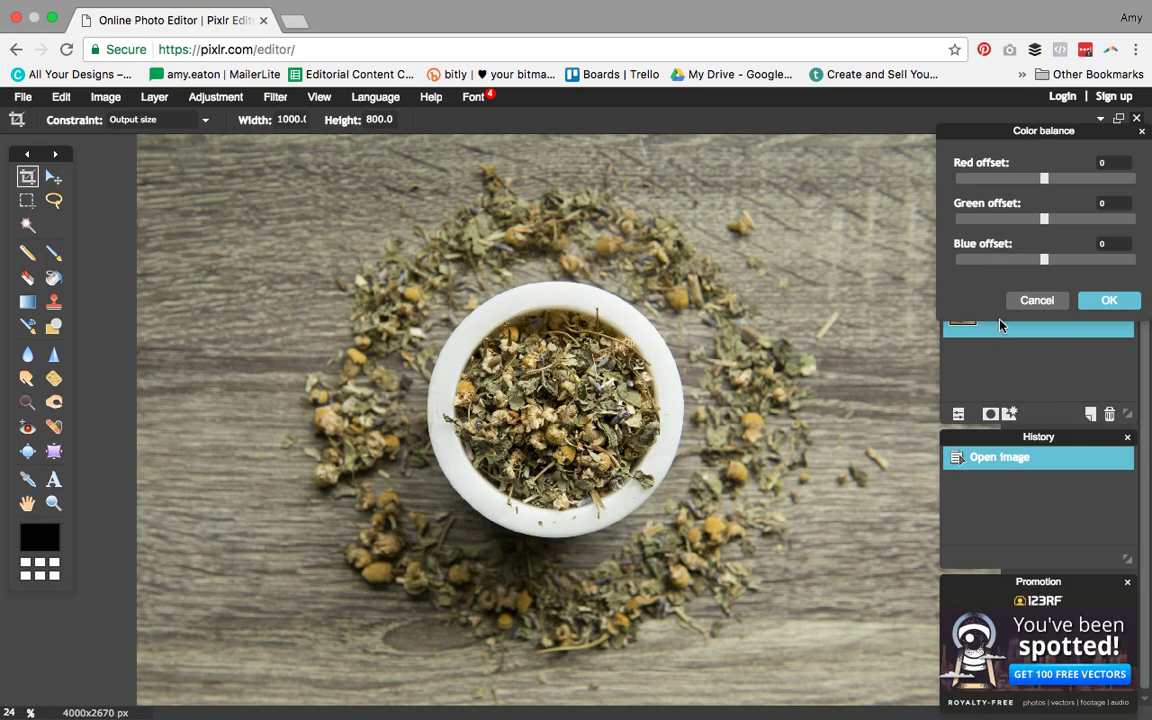
left_click_drag(1043, 262, 1048, 263)
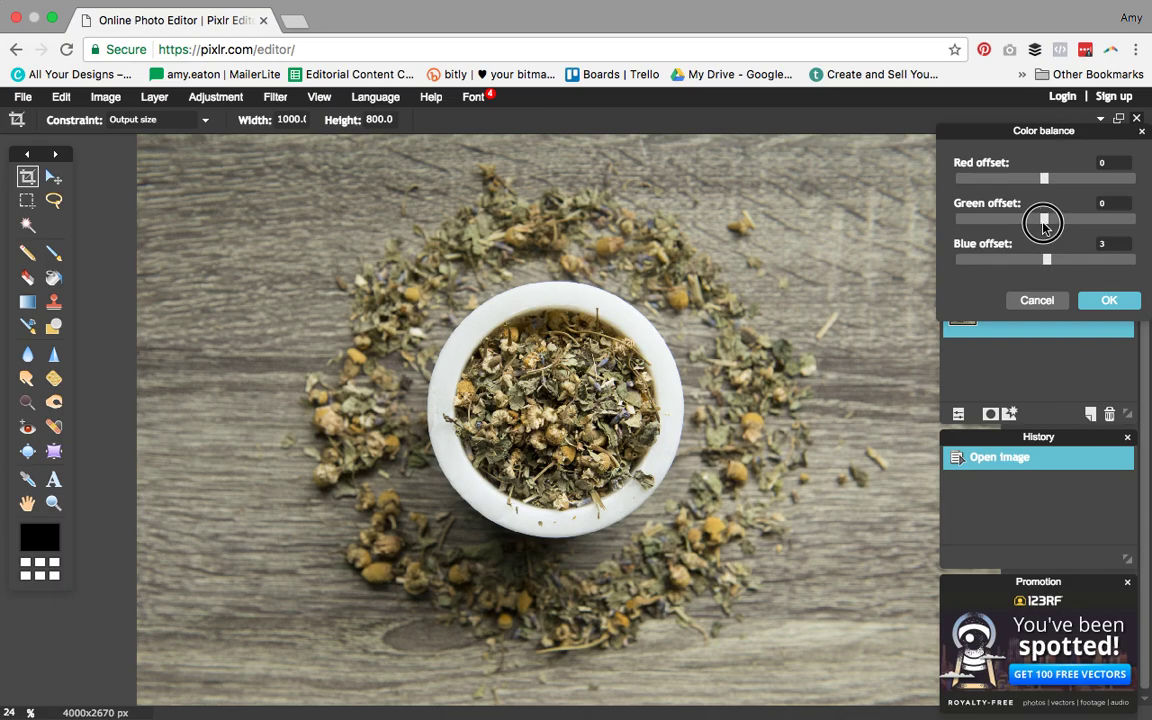
left_click_drag(1044, 226, 1044, 220)
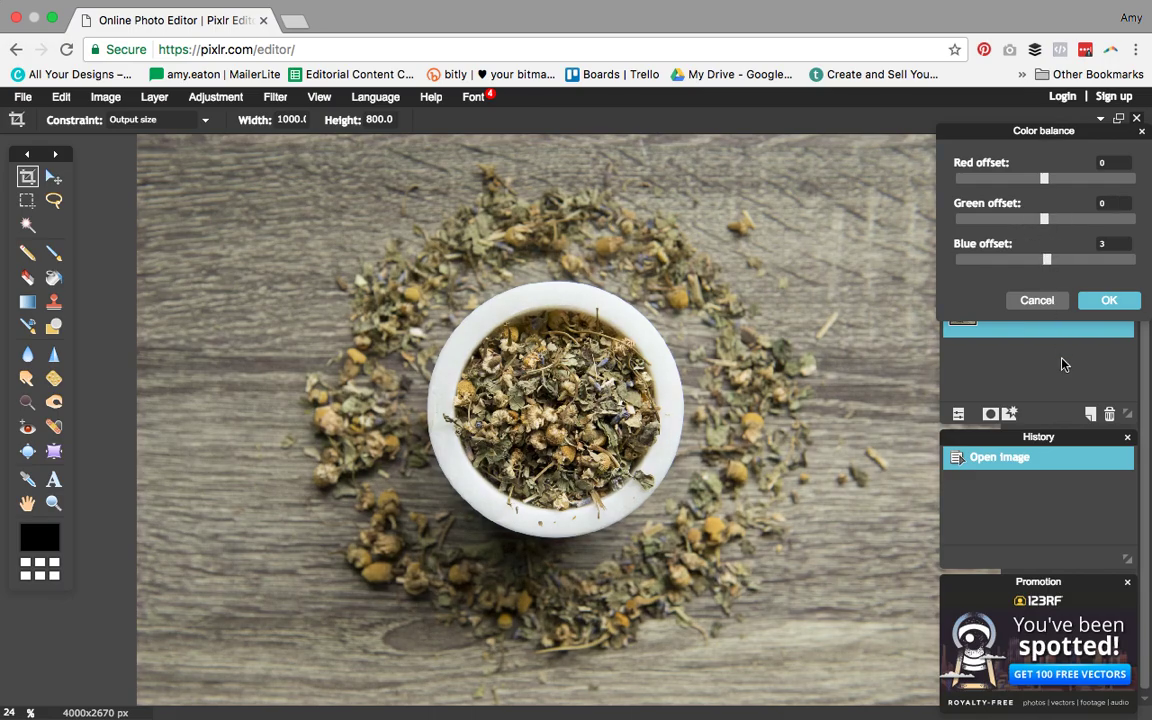
left_click(1104, 299)
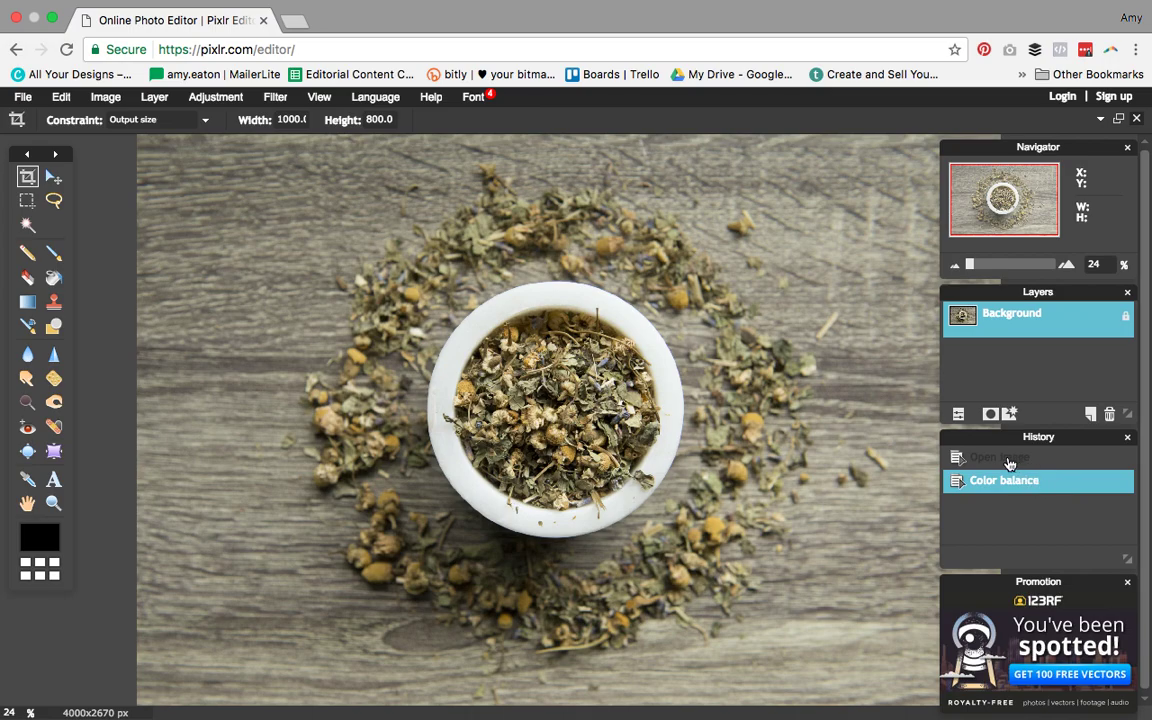
Compare the photo before and after the color balance by alternating between its history states, ending on the adjusted version.
left_click(1010, 463)
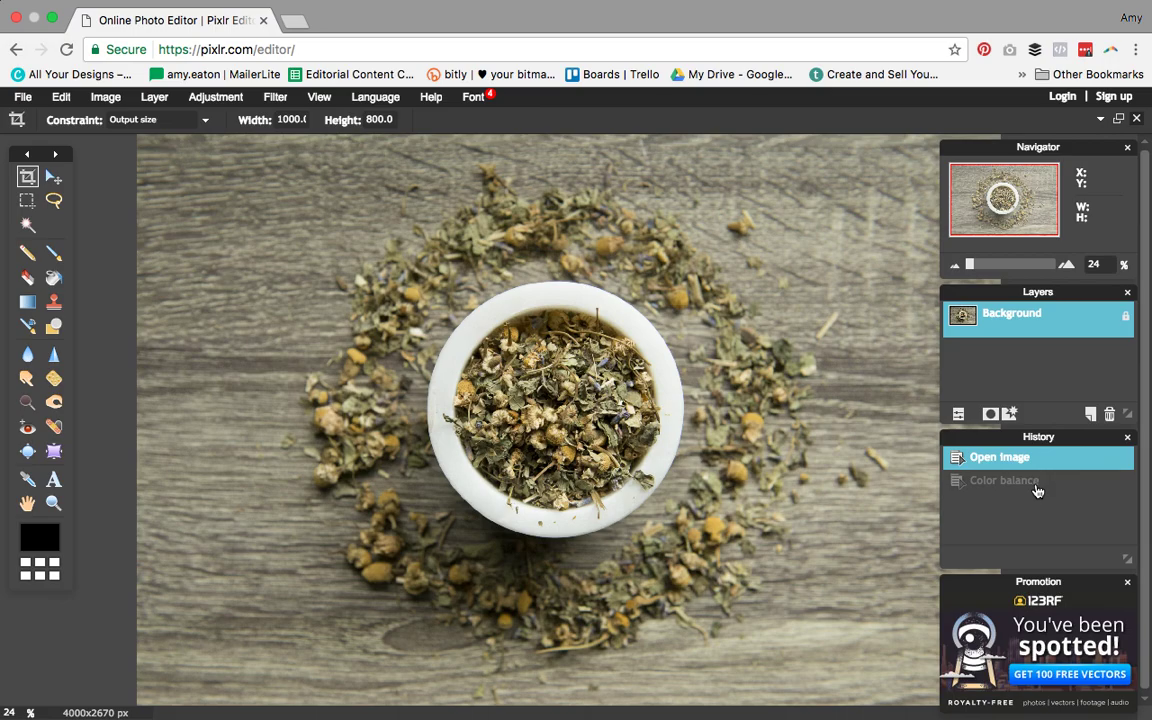
left_click(1035, 486)
left_click(1034, 462)
left_click(1036, 486)
left_click(1032, 463)
left_click(1057, 485)
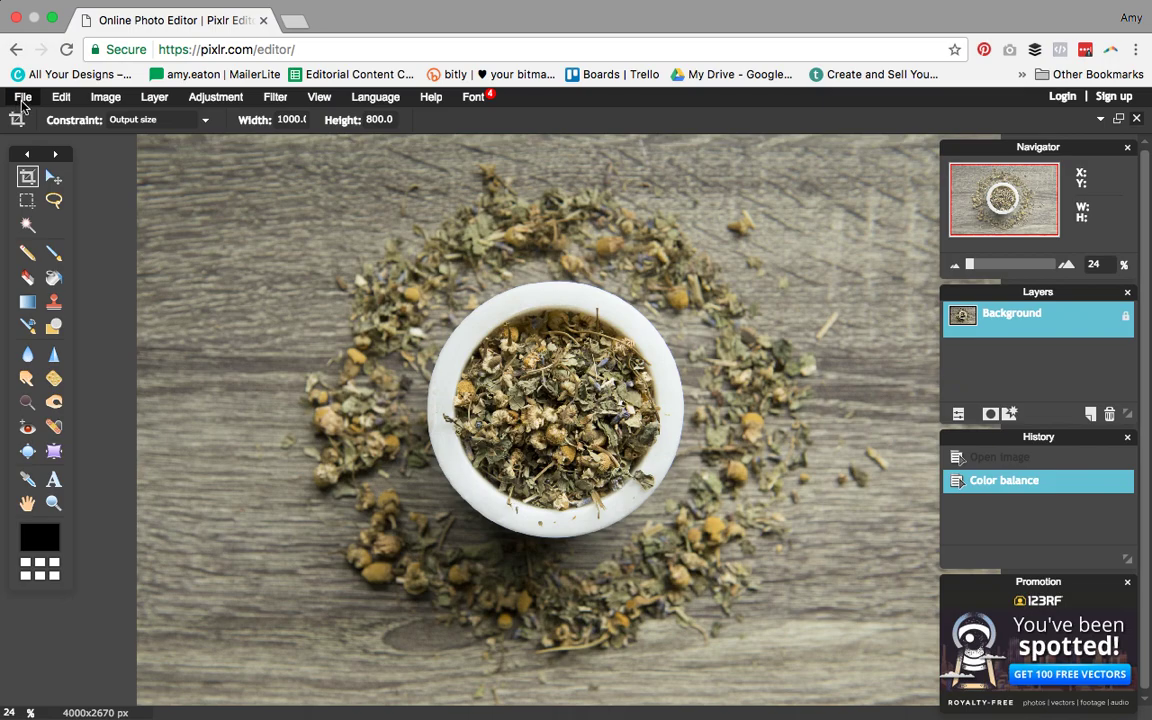
Switch back to the cropped DSC_7940 photo and open its save settings.
left_click(1101, 119)
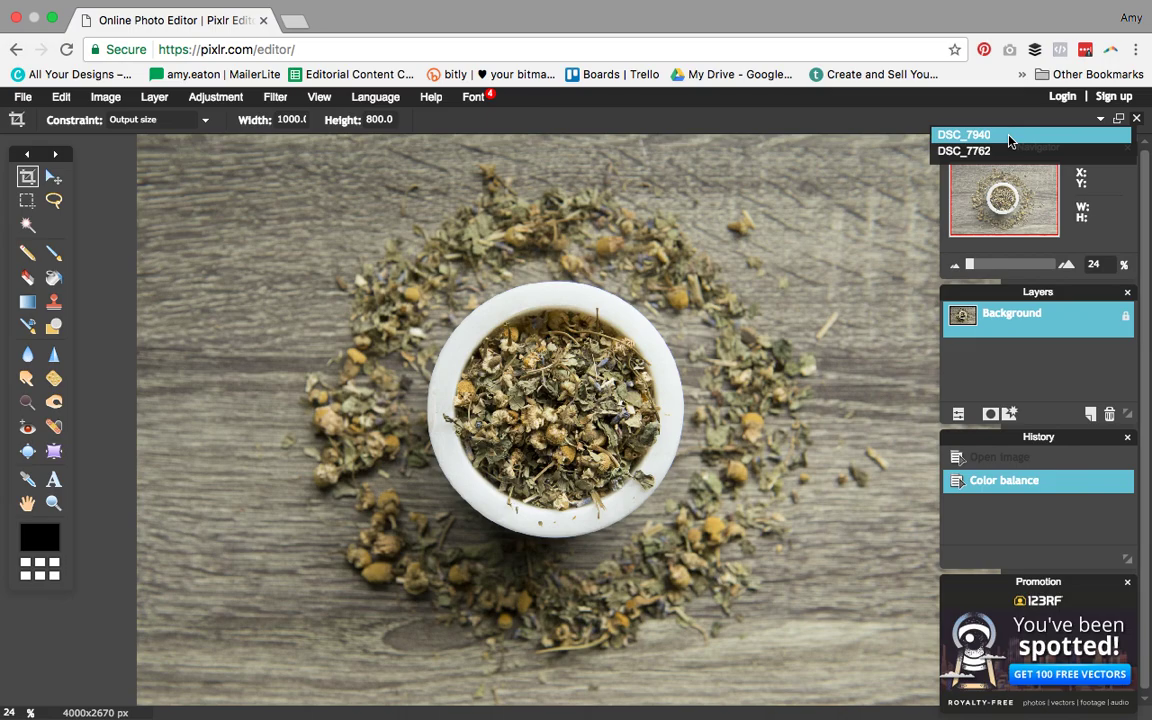
left_click(1000, 151)
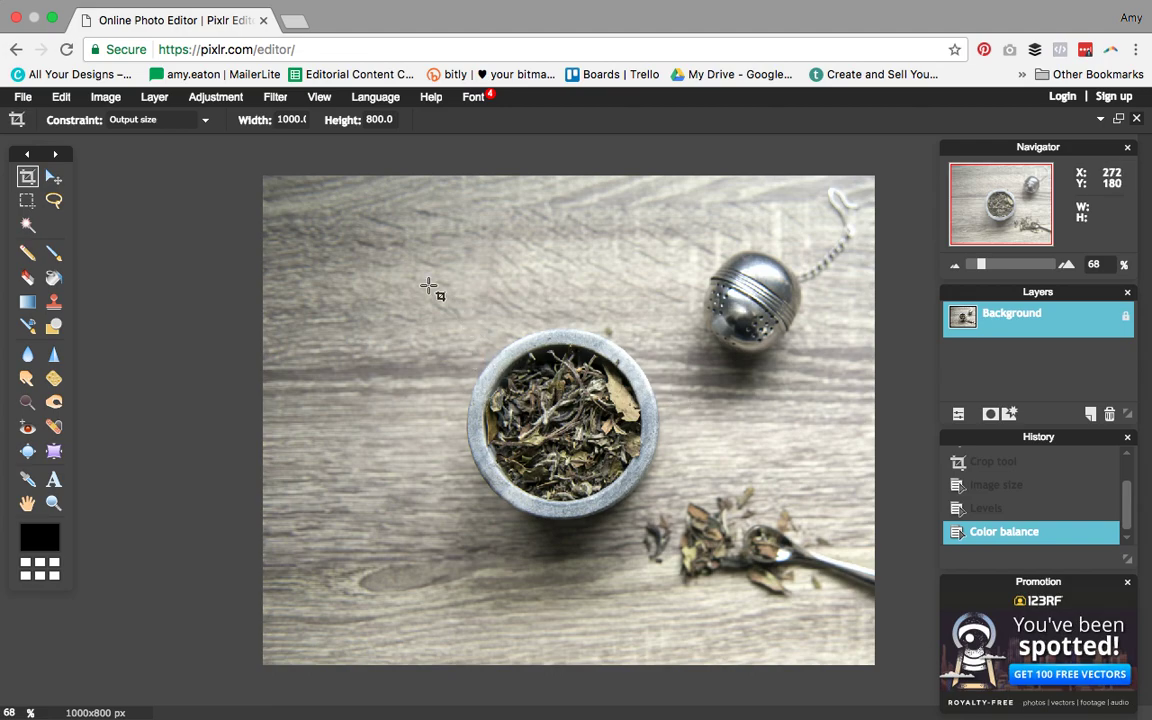
left_click(24, 100)
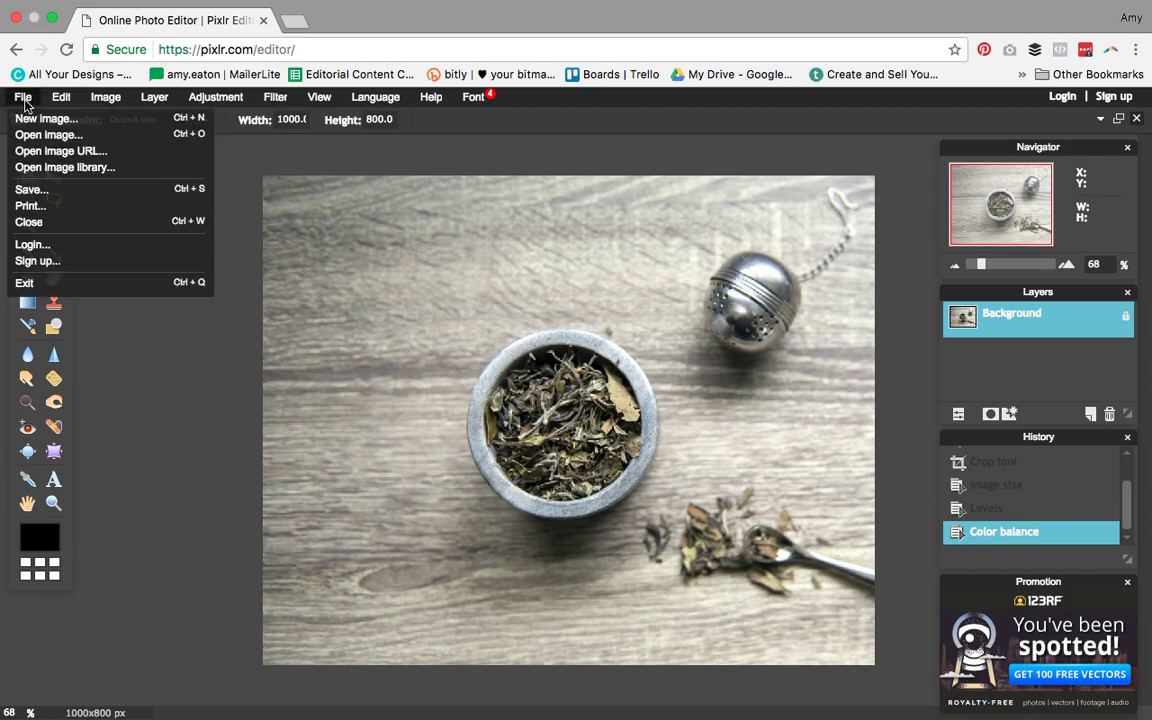
left_click(41, 189)
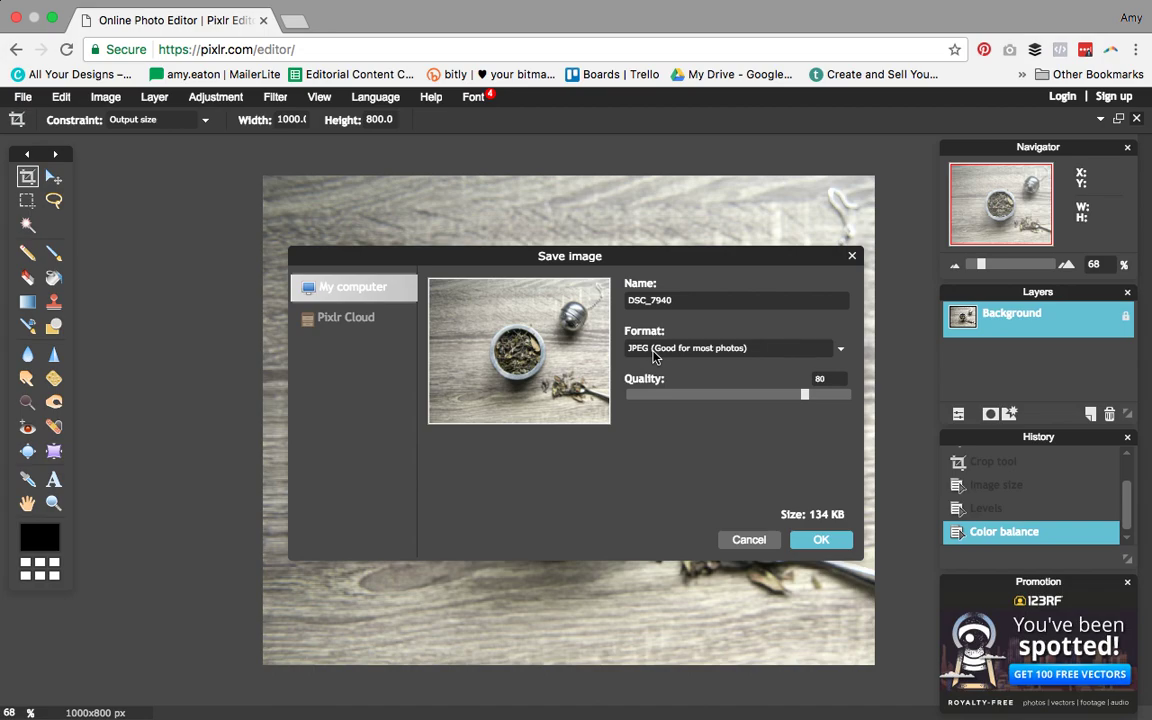
Set the save quality to 100 and keep JPEG as the file format.
left_click_drag(817, 394, 856, 393)
left_click(841, 352)
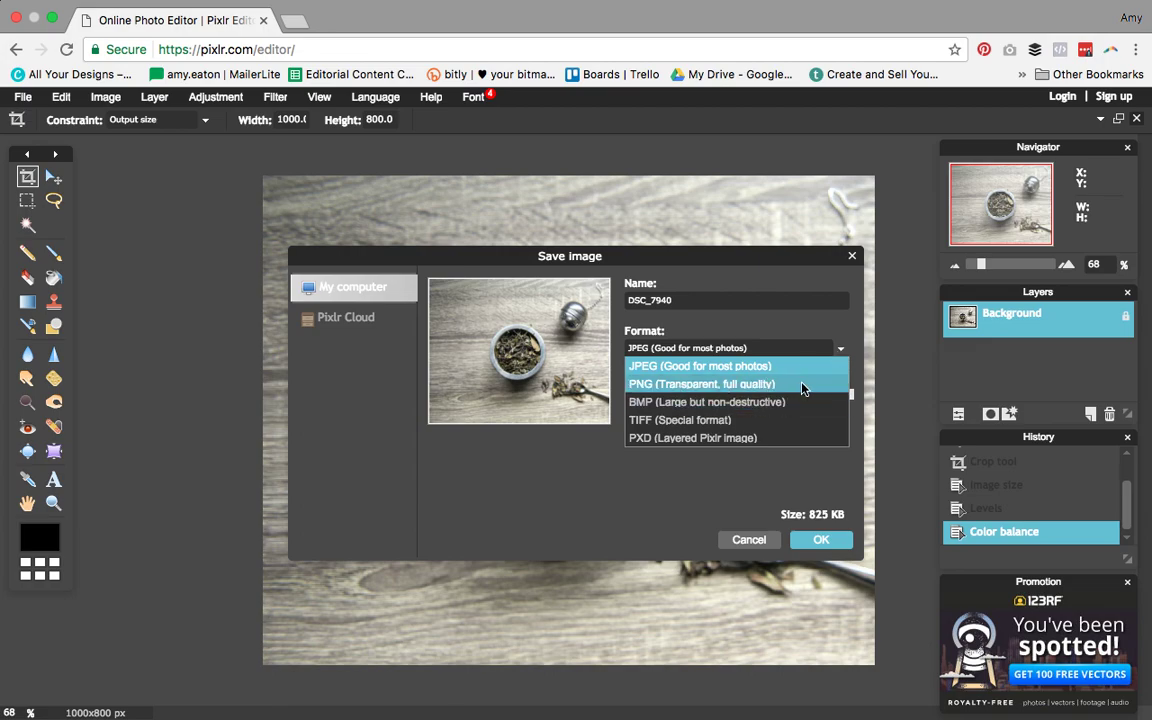
left_click(760, 366)
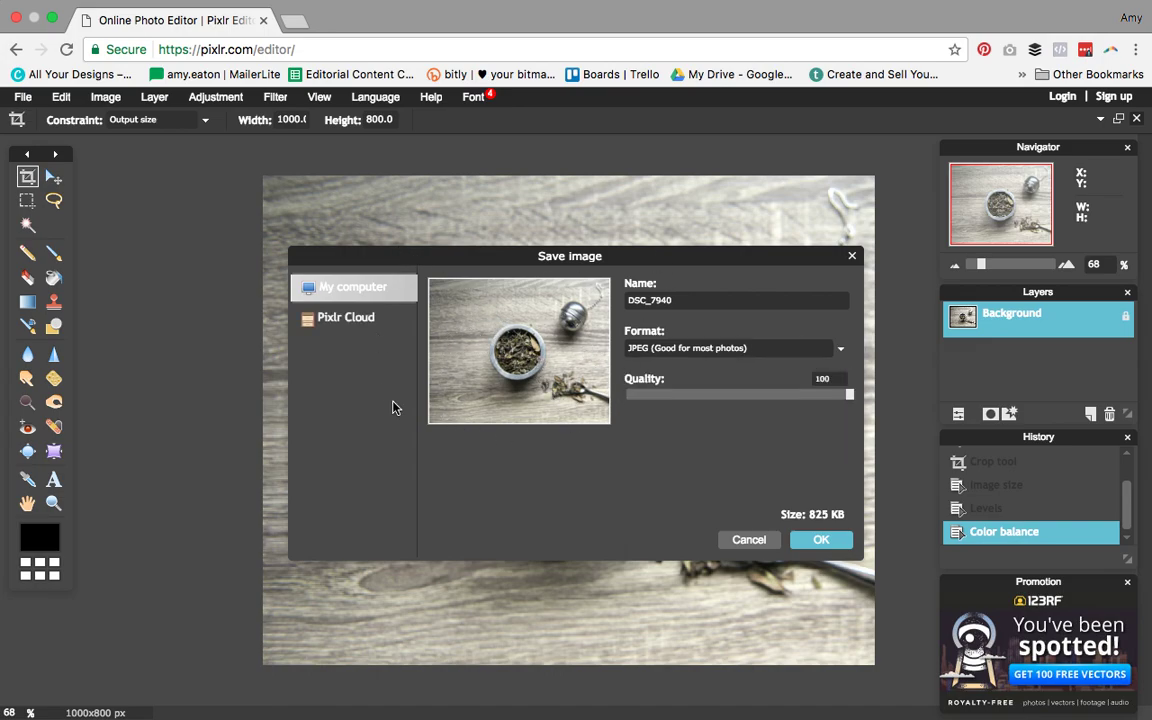
left_click(843, 353)
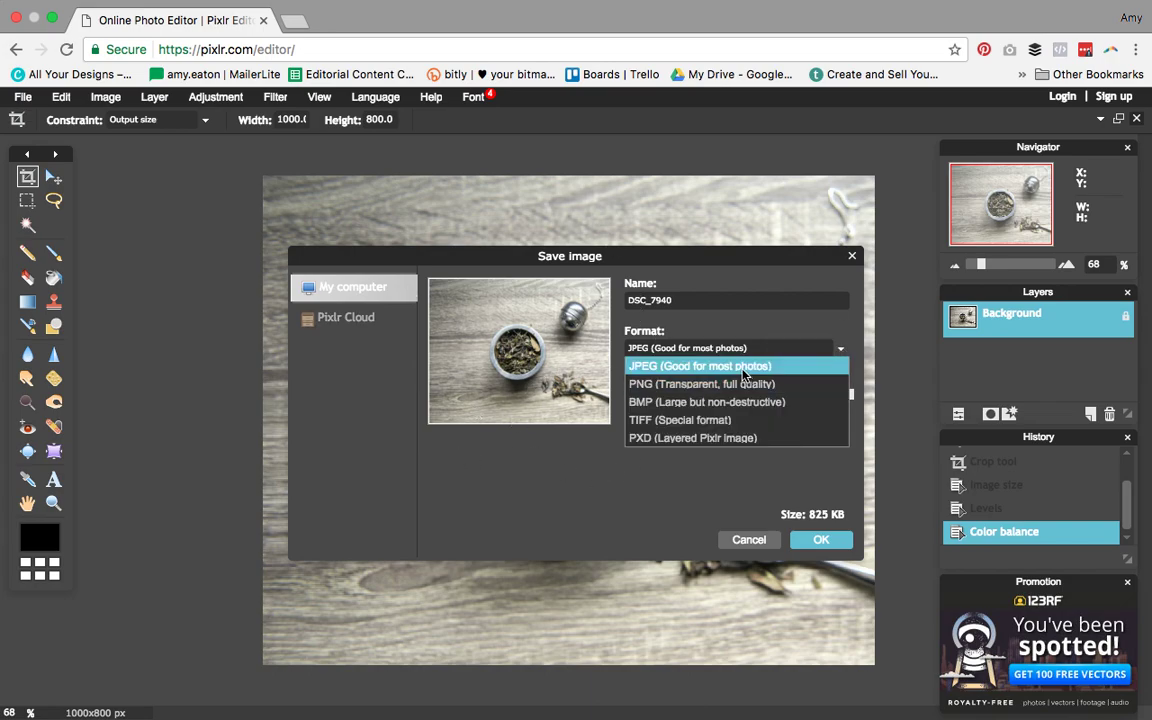
left_click(843, 353)
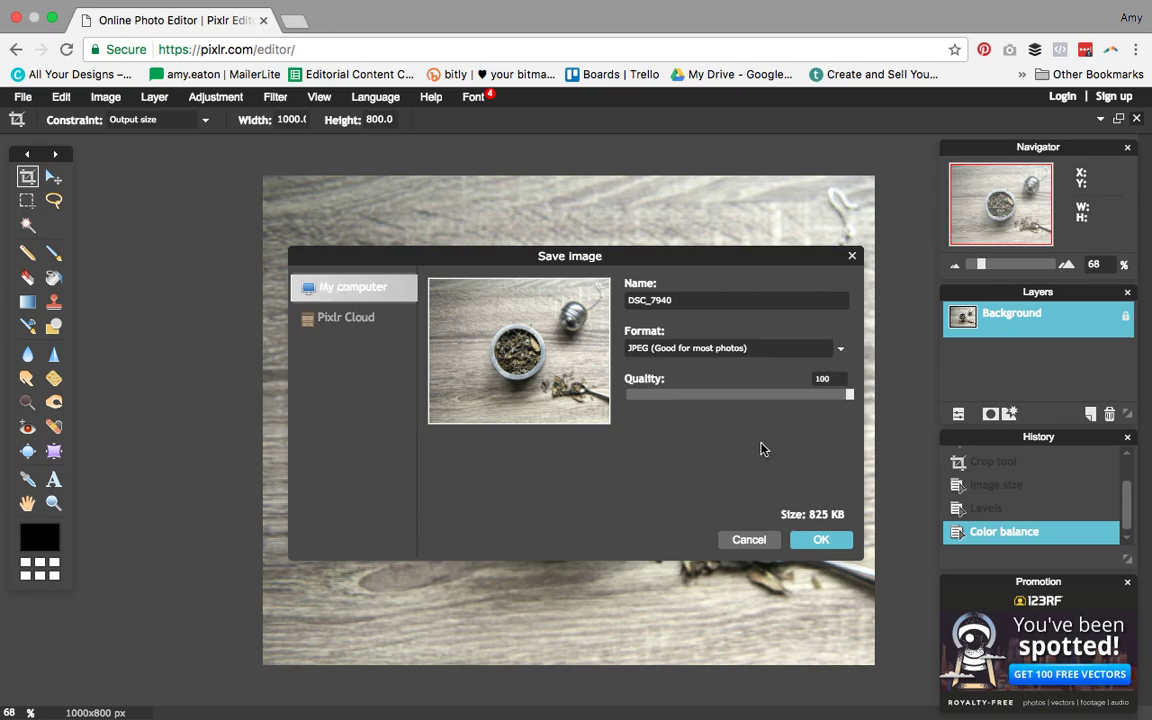
Save the image as DSC_7940.jpg in the Pixlr Photos folder, replacing the existing file.
left_click(820, 539)
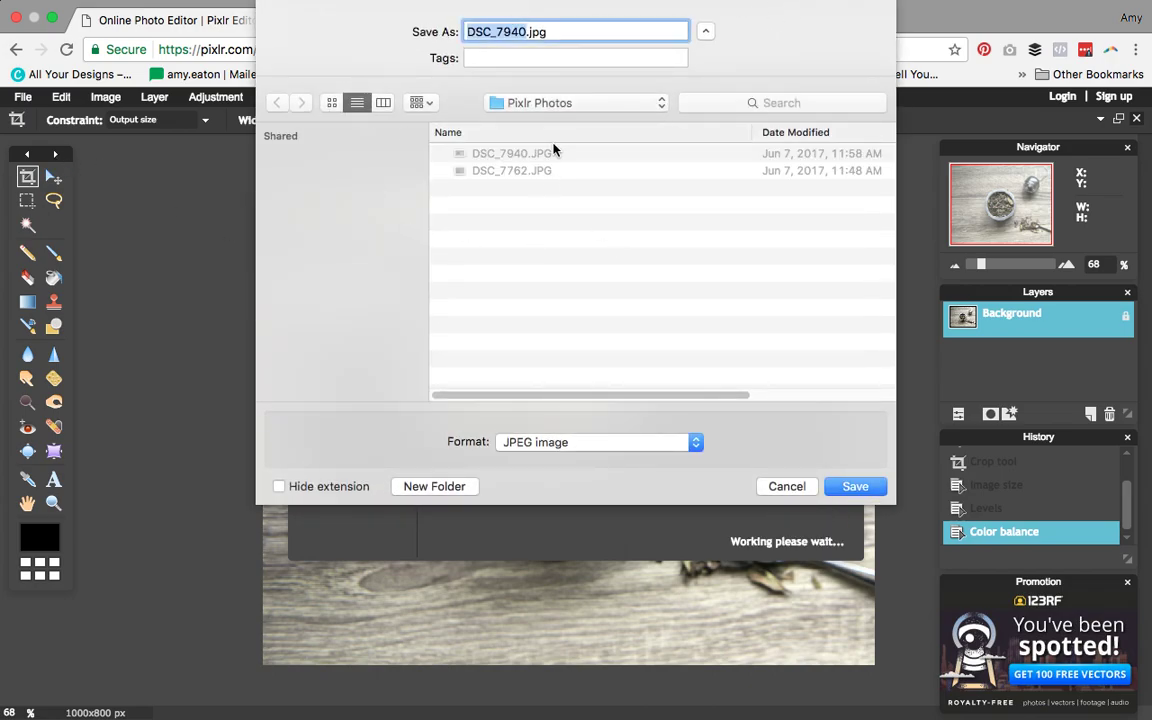
left_click(855, 486)
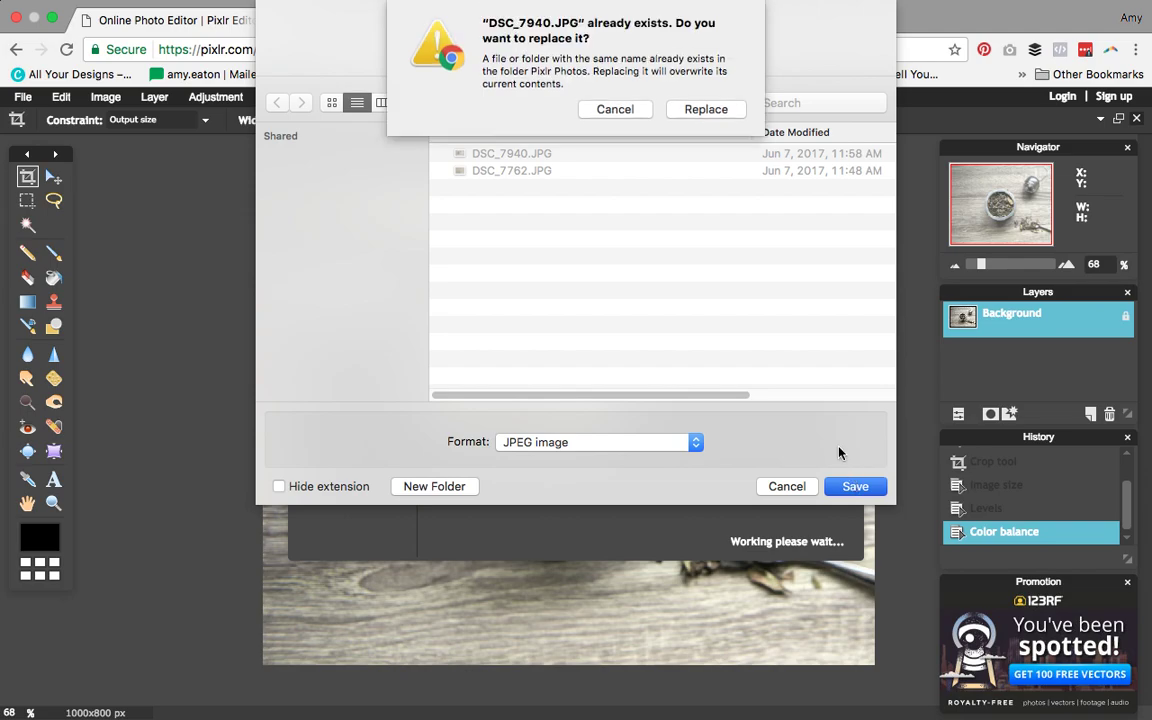
left_click(704, 110)
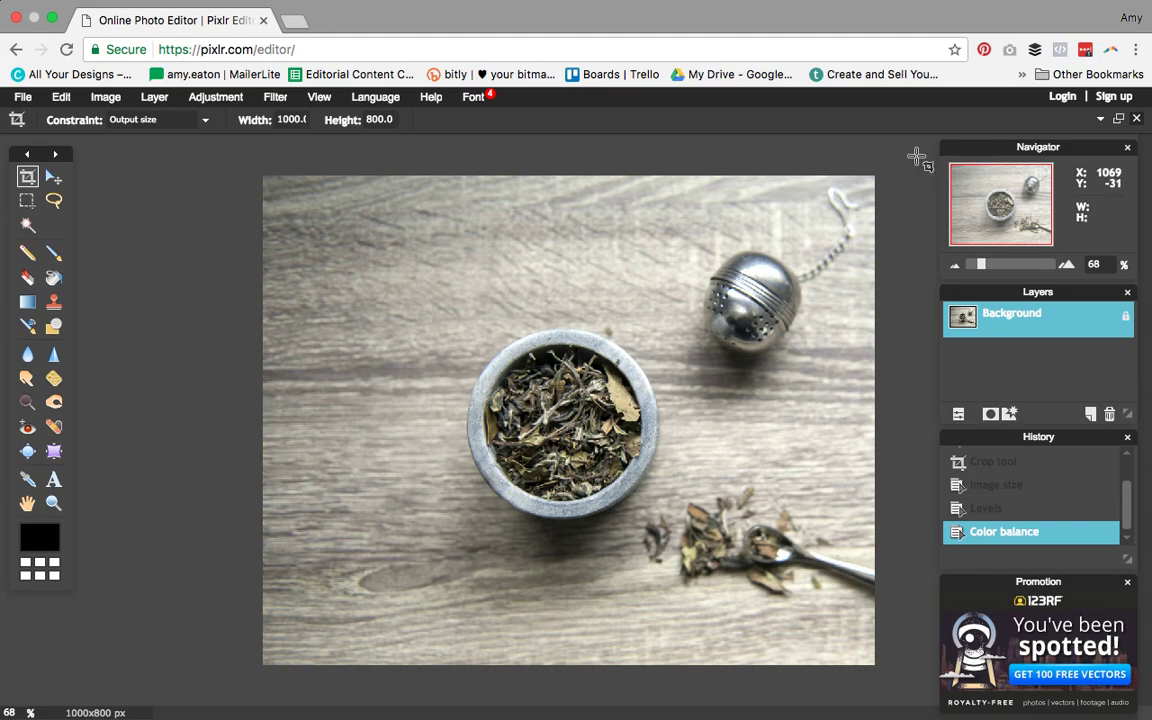
Close the Navigator, Layers, Promotion and History windows to clear the workspace.
left_click(1127, 147)
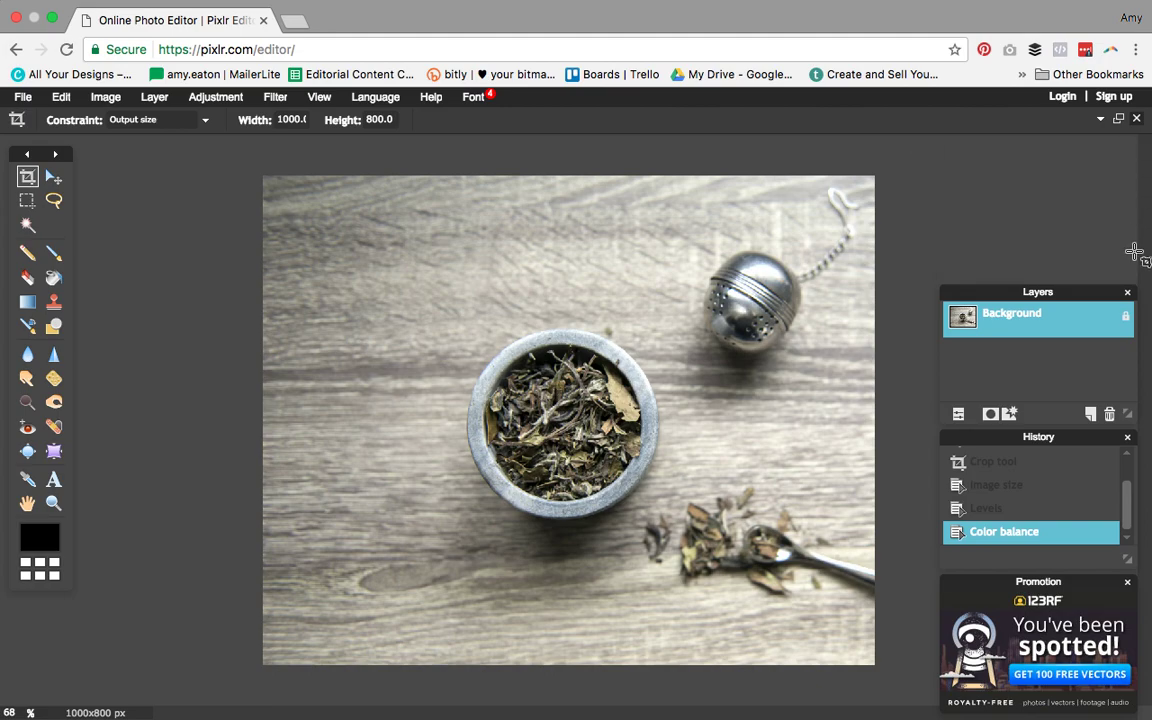
left_click(1127, 292)
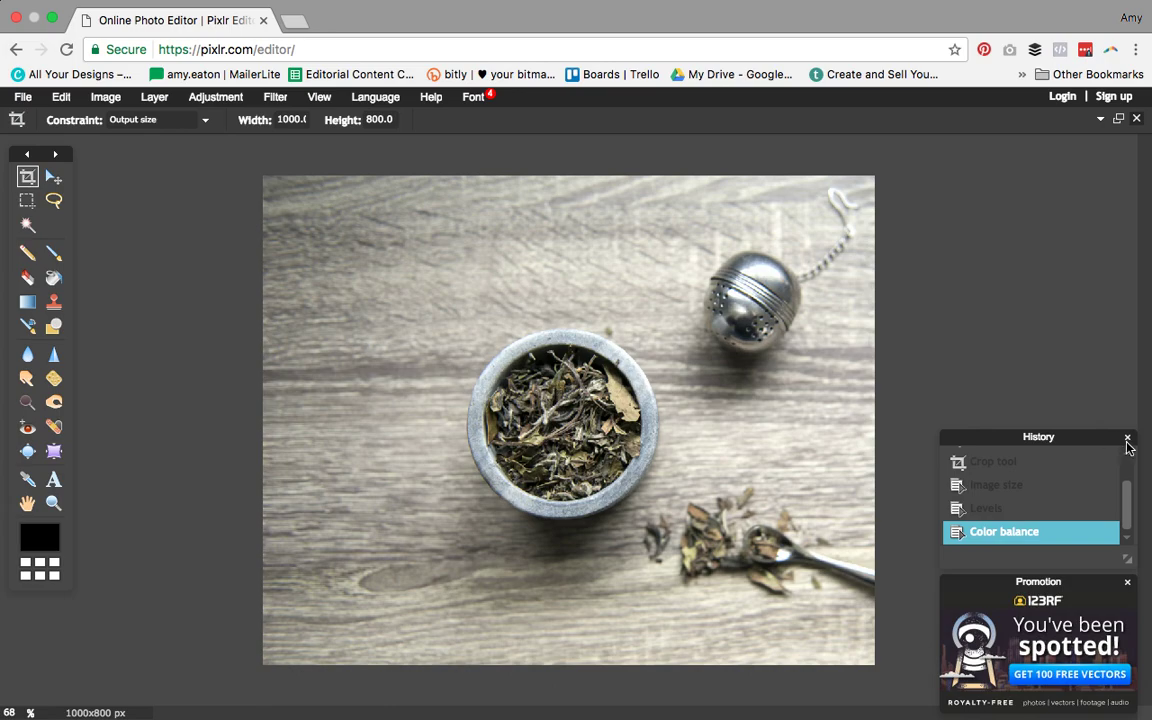
left_click(1127, 582)
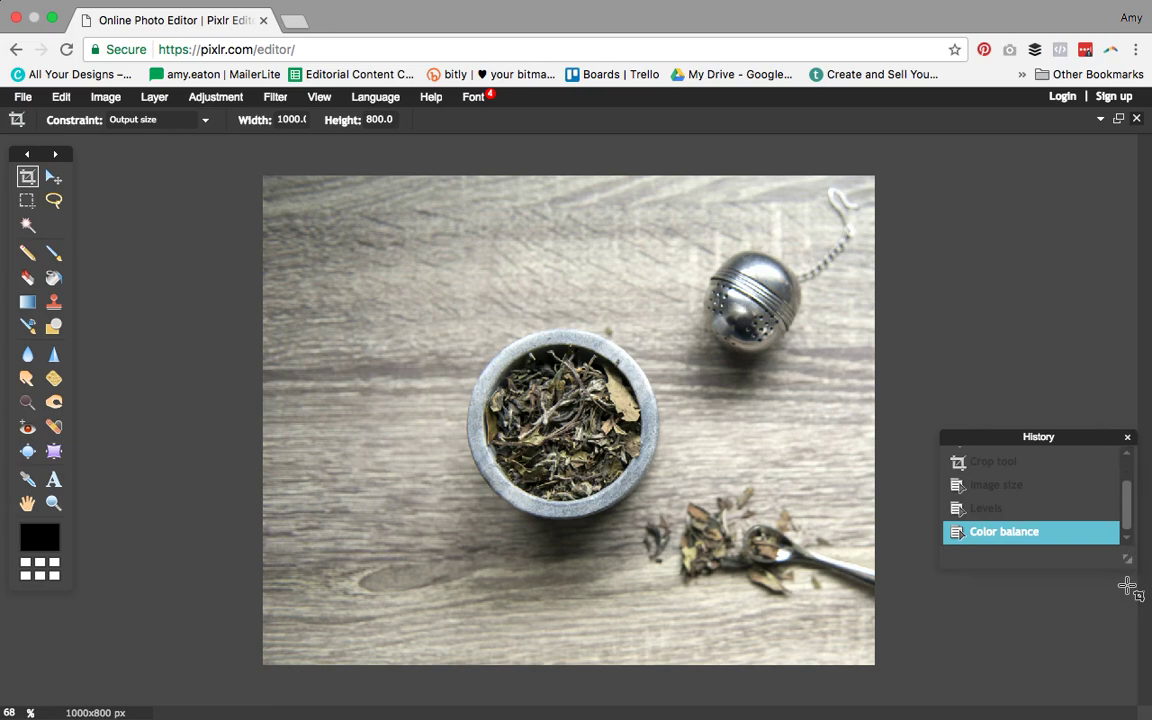
left_click(1127, 437)
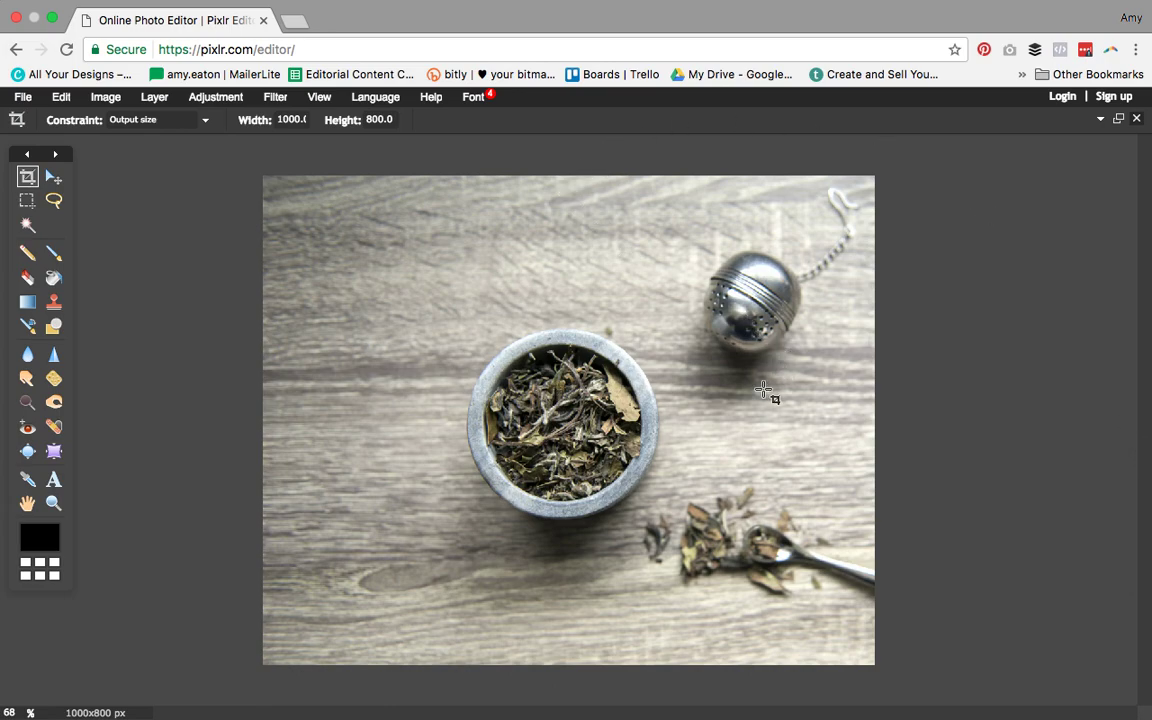